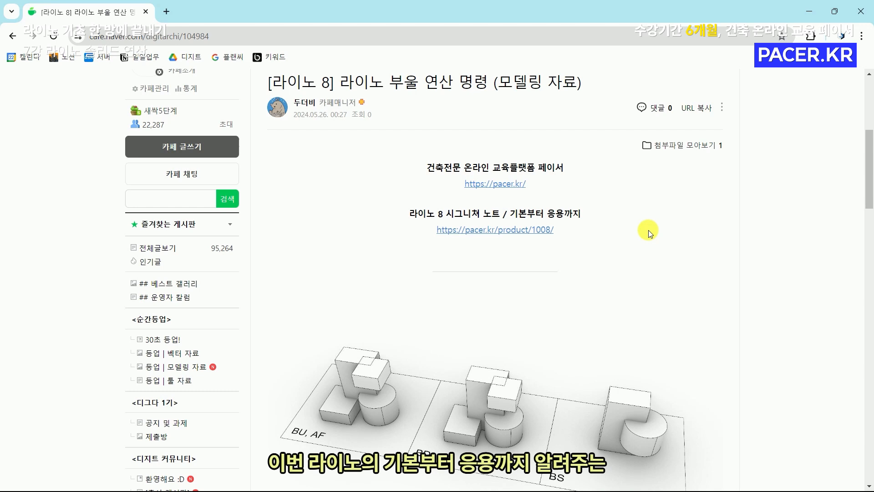
- Read through the post on Rhino Boolean commands down to the preview image of the three example groups
{"action": "left_click_drag", "start_coordinate": [649, 230], "coordinate": [400, 218]}
{"action": "left_click", "coordinate": [400, 218]}
{"action": "scroll", "coordinate": [400, 217], "scroll_direction": "down", "scroll_amount": 1}
{"action": "scroll", "coordinate": [400, 218], "scroll_direction": "down", "scroll_amount": 2}
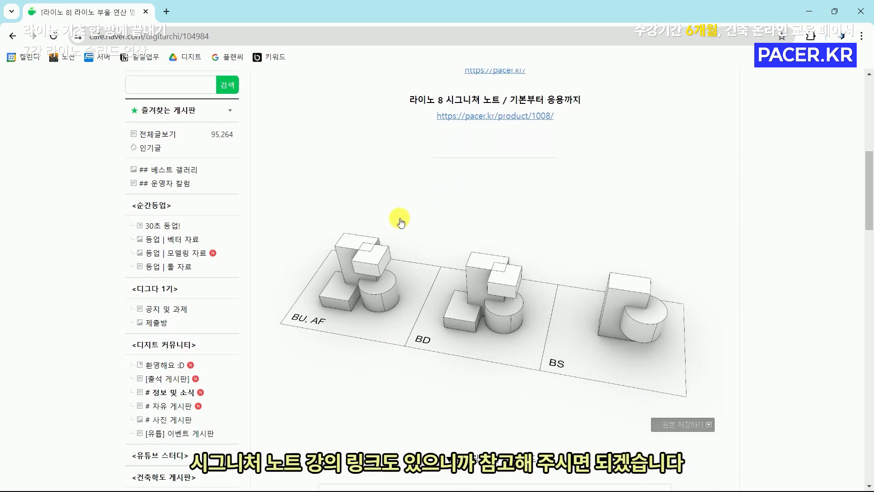
{"action": "scroll", "coordinate": [717, 212], "scroll_direction": "down", "scroll_amount": 1}
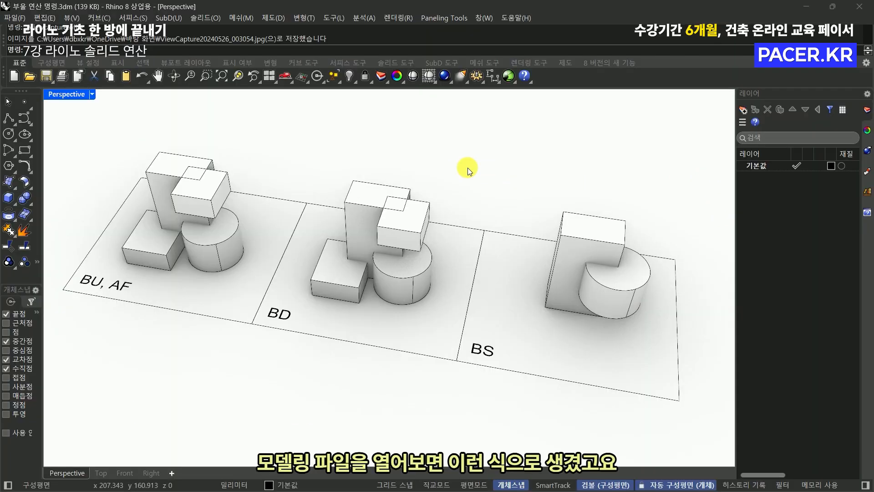
- Set the Perspective viewport in Rhino to the Ghosted display mode
{"action": "right_click_drag", "start_coordinate": [425, 225], "coordinate": [399, 246]}
{"action": "key", "text": "ctrl+alt+g"}
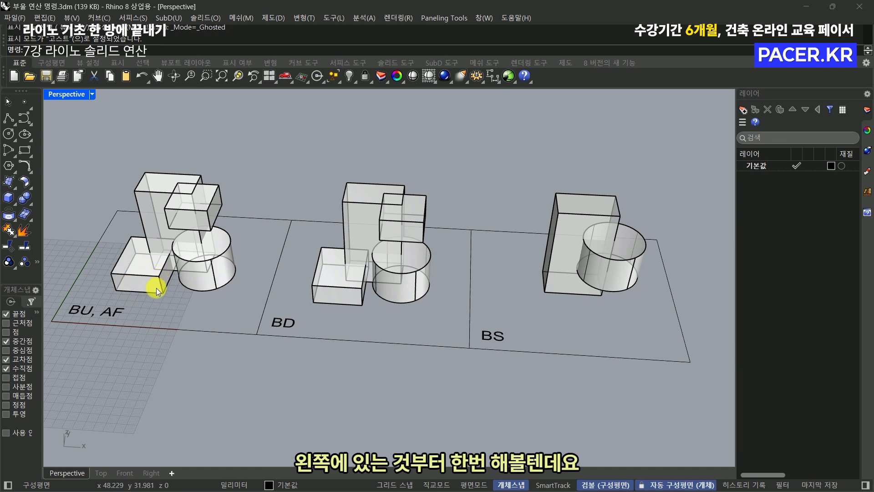
{"action": "scroll", "coordinate": [211, 296], "scroll_direction": "down", "scroll_amount": 1}
- Examine the three practice groups labelled BU, AF, then BD and BS
{"action": "scroll", "coordinate": [103, 304], "scroll_direction": "up", "scroll_amount": 5}
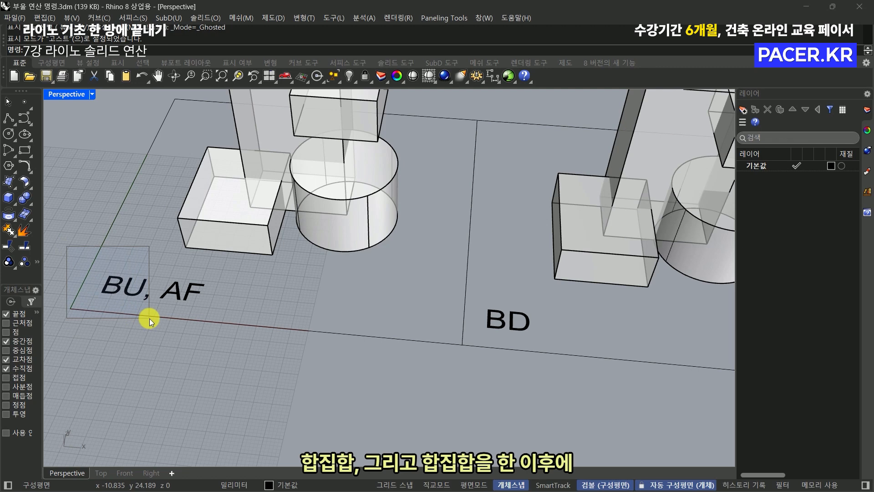
{"action": "left_click_drag", "start_coordinate": [149, 318], "coordinate": [210, 340]}
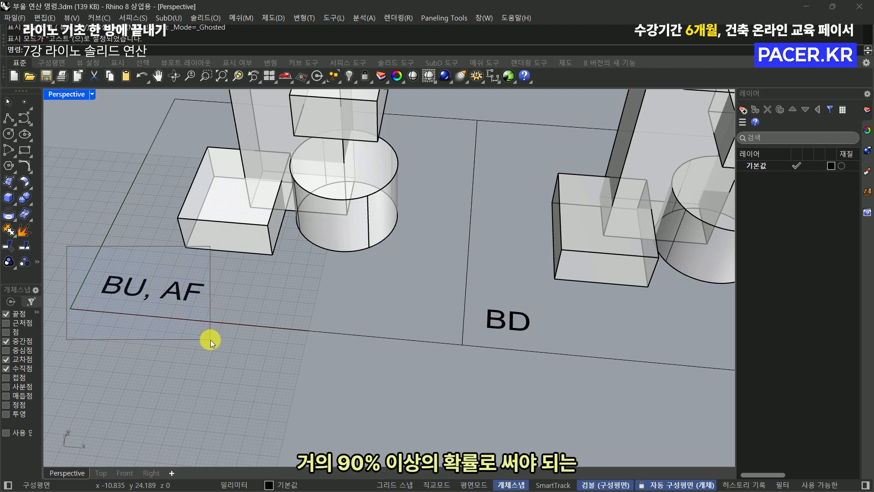
{"action": "left_click_drag", "start_coordinate": [210, 339], "coordinate": [210, 339]}
{"action": "key", "text": "Escape"}
{"action": "scroll", "coordinate": [208, 337], "scroll_direction": "down", "scroll_amount": 3}
{"action": "right_click_drag", "start_coordinate": [575, 348], "coordinate": [373, 316]}
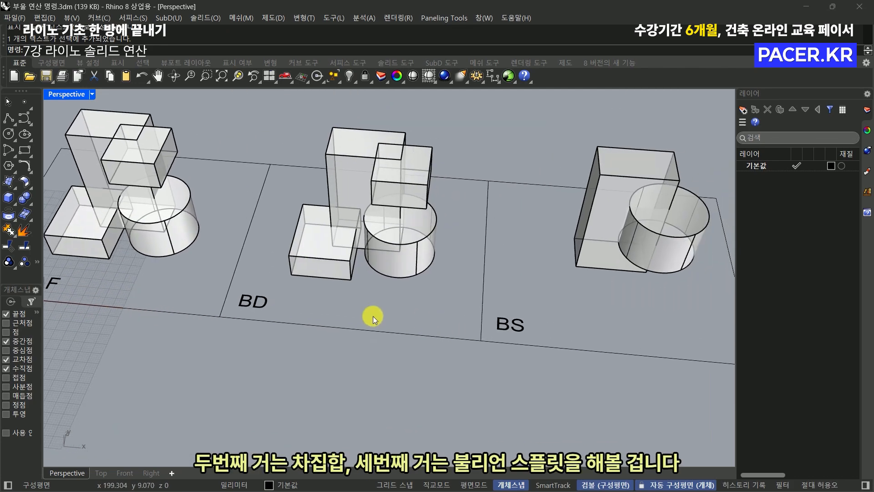
{"action": "right_click_drag", "start_coordinate": [513, 331], "coordinate": [474, 314]}
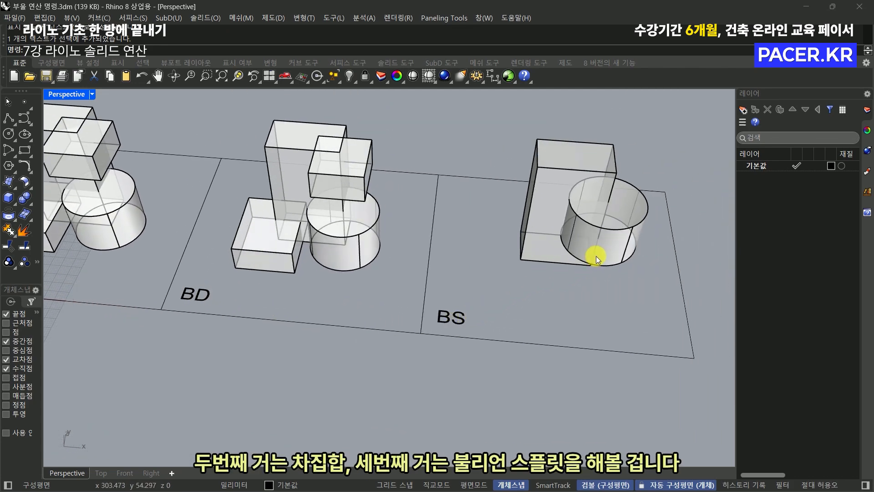
{"action": "scroll", "coordinate": [289, 274], "scroll_direction": "down", "scroll_amount": 3}
- Inspect the overlapping boxes and cylinder in the BU, AF group from above and from underneath
{"action": "scroll", "coordinate": [398, 278], "scroll_direction": "up", "scroll_amount": 5}
{"action": "right_click_drag", "start_coordinate": [372, 272], "coordinate": [454, 322]}
{"action": "left_click", "coordinate": [352, 219]}
{"action": "left_click", "coordinate": [298, 201]}
{"action": "right_click_drag", "start_coordinate": [297, 202], "coordinate": [487, 140]}
{"action": "right_click_drag", "start_coordinate": [396, 196], "coordinate": [400, 261]}
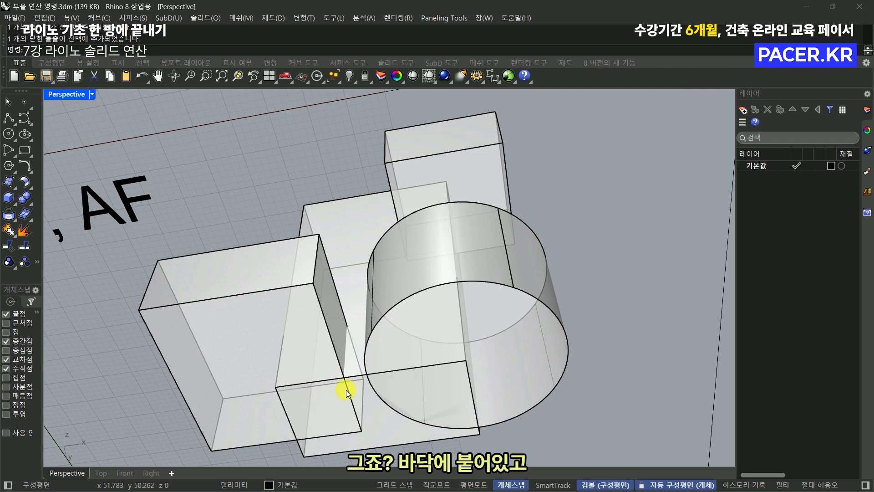
{"action": "right_click_drag", "start_coordinate": [321, 365], "coordinate": [393, 212]}
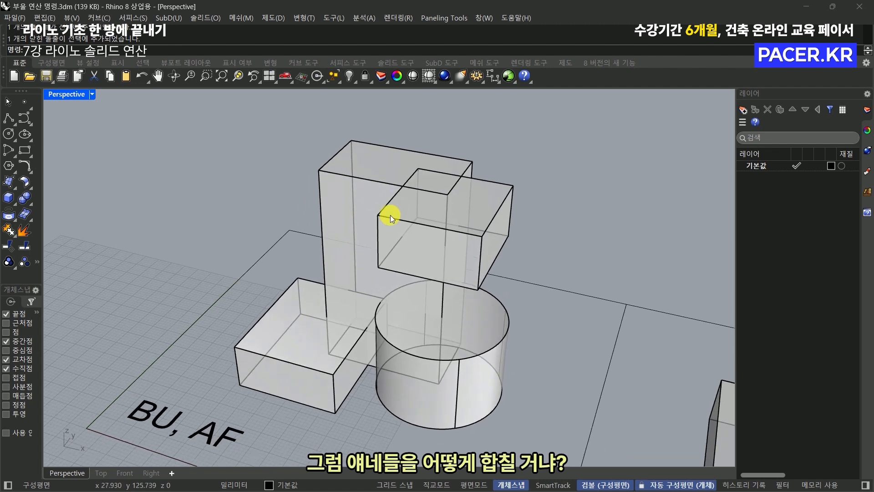
- Boolean Union the tall box, upper box, lower box and cylinder of the BU, AF group into one solid
{"action": "type", "text": "bu"}
{"action": "key", "text": "Return"}
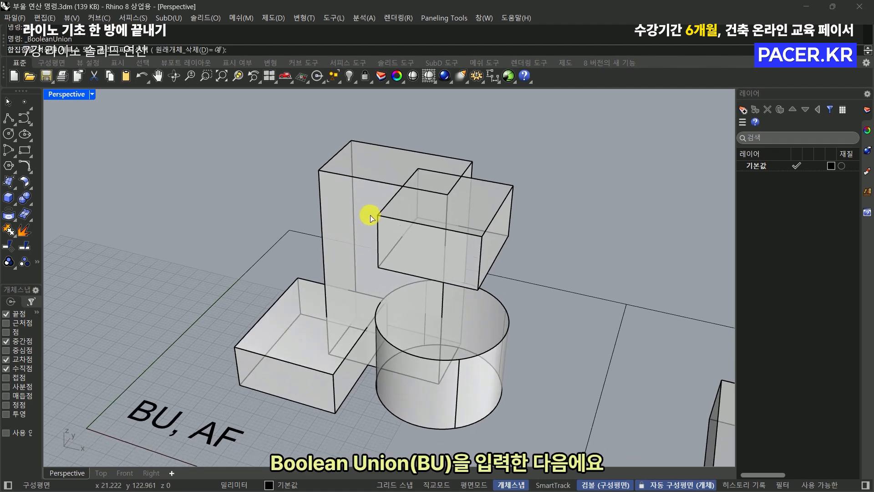
{"action": "left_click", "coordinate": [360, 200]}
{"action": "left_click", "coordinate": [381, 260]}
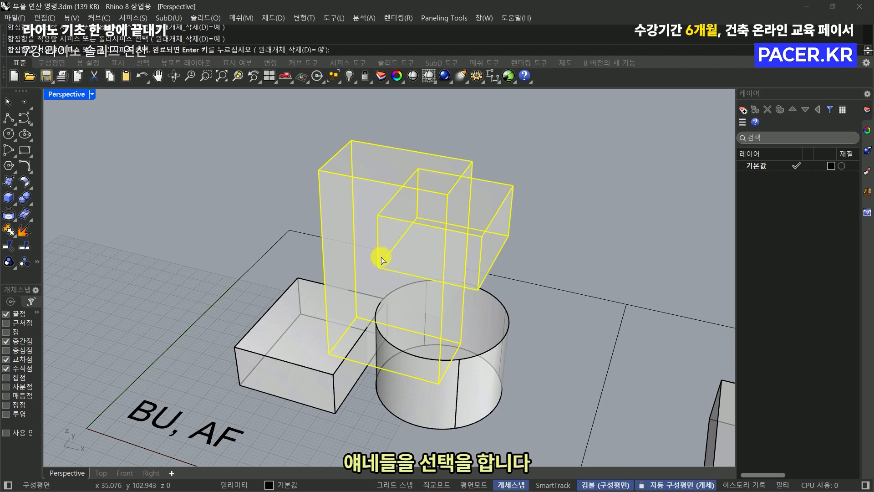
{"action": "left_click", "coordinate": [308, 323]}
{"action": "left_click", "coordinate": [415, 325]}
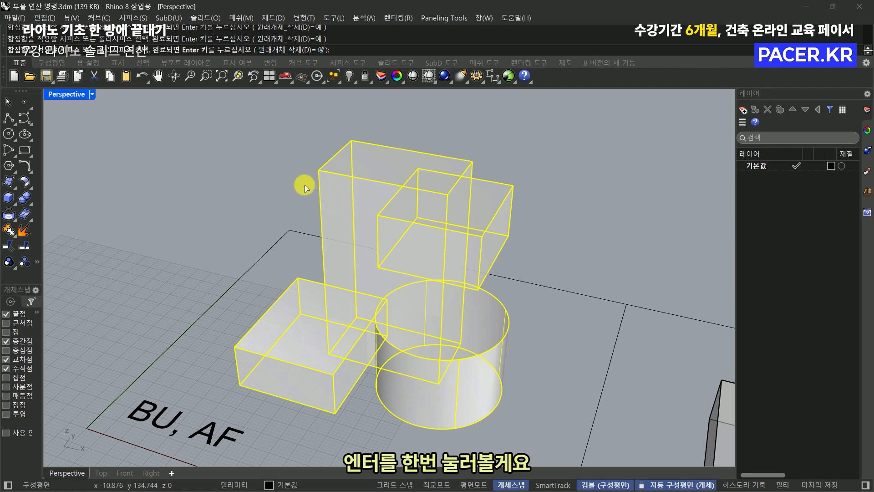
{"action": "key", "text": "Return"}
- Examine the unioned solid's top face for leftover edges where the tall box meets the upper box
{"action": "right_click_drag", "start_coordinate": [312, 231], "coordinate": [433, 153]}
{"action": "left_click", "coordinate": [433, 154]}
{"action": "key", "text": "Escape"}
{"action": "scroll", "coordinate": [398, 171], "scroll_direction": "up", "scroll_amount": 5}
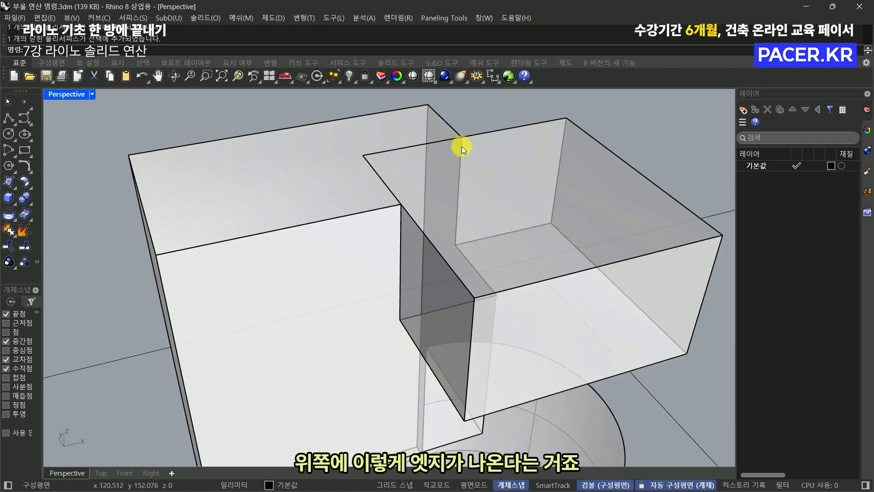
{"action": "scroll", "coordinate": [413, 203], "scroll_direction": "down", "scroll_amount": 4}
{"action": "right_click_drag", "start_coordinate": [456, 201], "coordinate": [461, 157]}
{"action": "scroll", "coordinate": [407, 208], "scroll_direction": "up", "scroll_amount": 5}
{"action": "scroll", "coordinate": [454, 156], "scroll_direction": "down", "scroll_amount": 2}
{"action": "scroll", "coordinate": [417, 155], "scroll_direction": "down", "scroll_amount": 3}
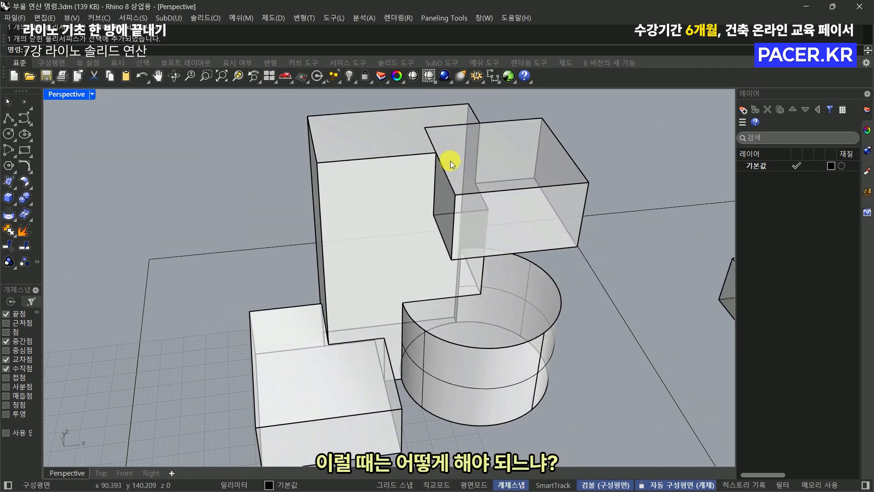
- Merge all coplanar faces of the unioned BU, AF solid
{"action": "type", "text": "af"}
{"action": "key", "text": "Return"}
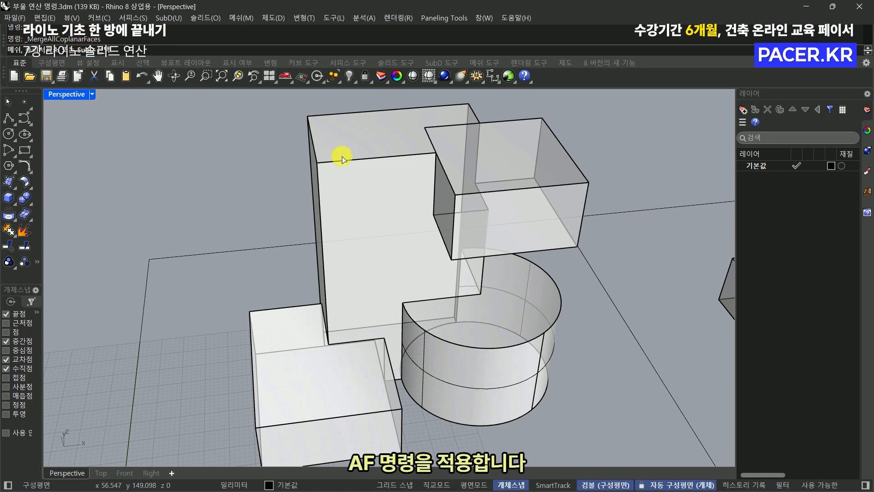
{"action": "left_click", "coordinate": [360, 160]}
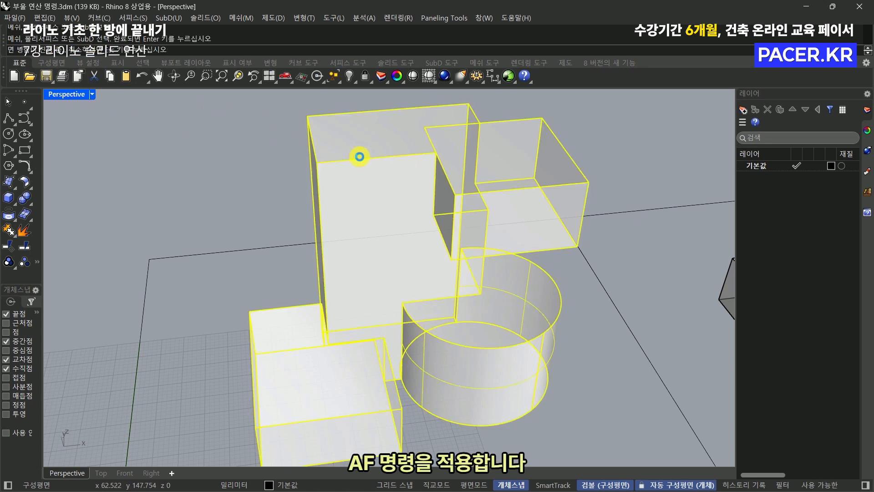
{"action": "key", "text": "Return"}
- Turn off the surface isocurve display for the merged BU, AF solid
{"action": "right_click_drag", "start_coordinate": [463, 336], "coordinate": [504, 353]}
{"action": "scroll", "coordinate": [428, 405], "scroll_direction": "up", "scroll_amount": 2}
{"action": "scroll", "coordinate": [419, 238], "scroll_direction": "up", "scroll_amount": 2}
{"action": "scroll", "coordinate": [387, 321], "scroll_direction": "up", "scroll_amount": 3}
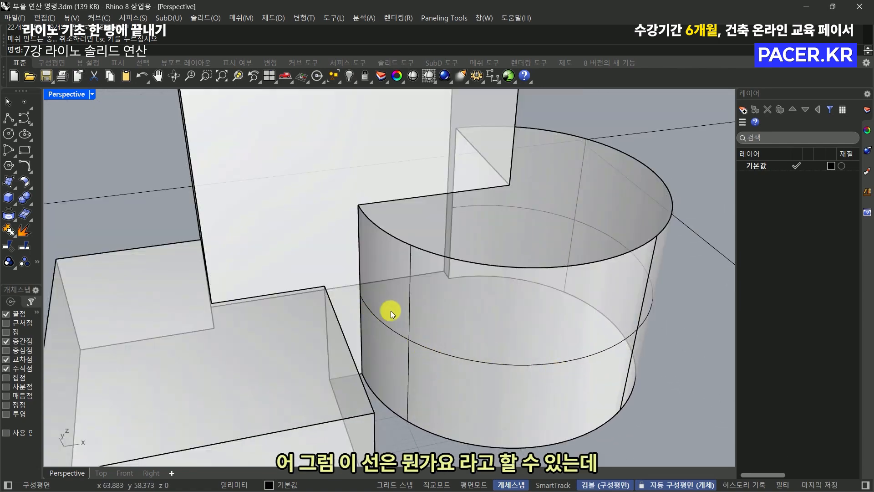
{"action": "left_click", "coordinate": [436, 337]}
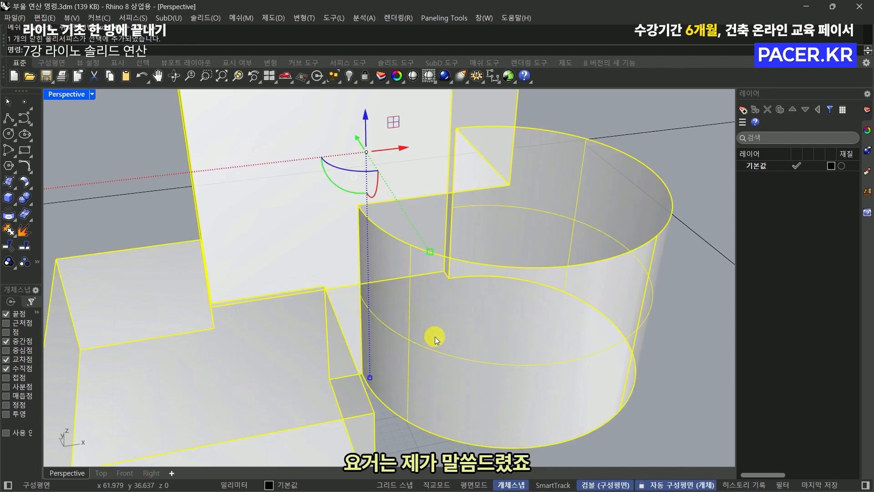
{"action": "left_click", "coordinate": [865, 132]}
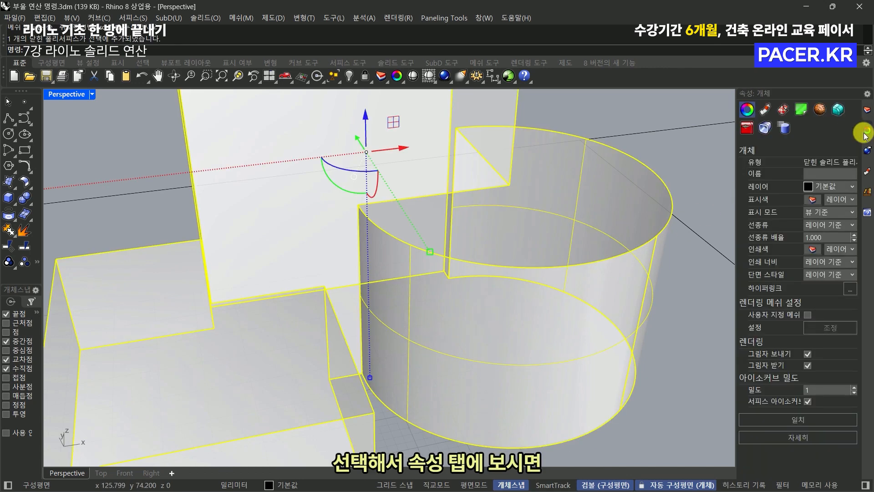
{"action": "left_click", "coordinate": [808, 402]}
{"action": "key", "text": "Escape"}
- Examine the vertical seam edge on the cylindrical part of the merged solid
{"action": "right_click_drag", "start_coordinate": [683, 342], "coordinate": [474, 286]}
{"action": "scroll", "coordinate": [658, 335], "scroll_direction": "up", "scroll_amount": 5}
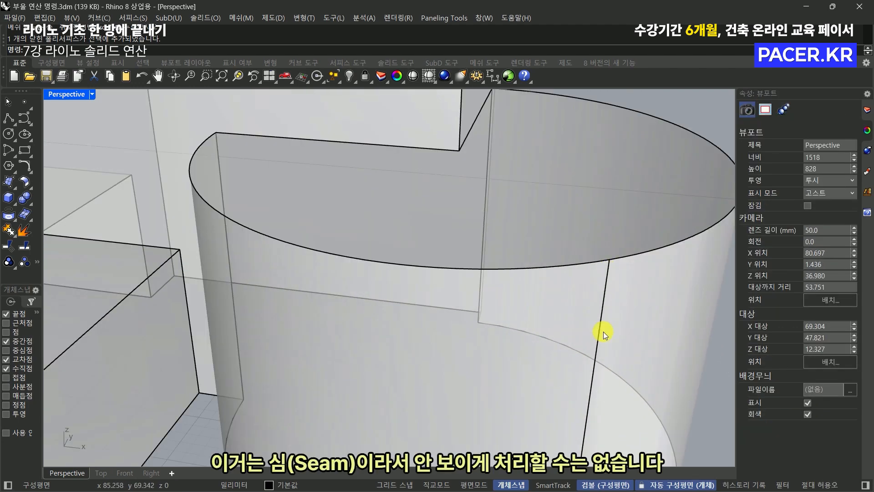
{"action": "scroll", "coordinate": [588, 355], "scroll_direction": "down", "scroll_amount": 5}
{"action": "right_click_drag", "start_coordinate": [595, 380], "coordinate": [602, 267]}
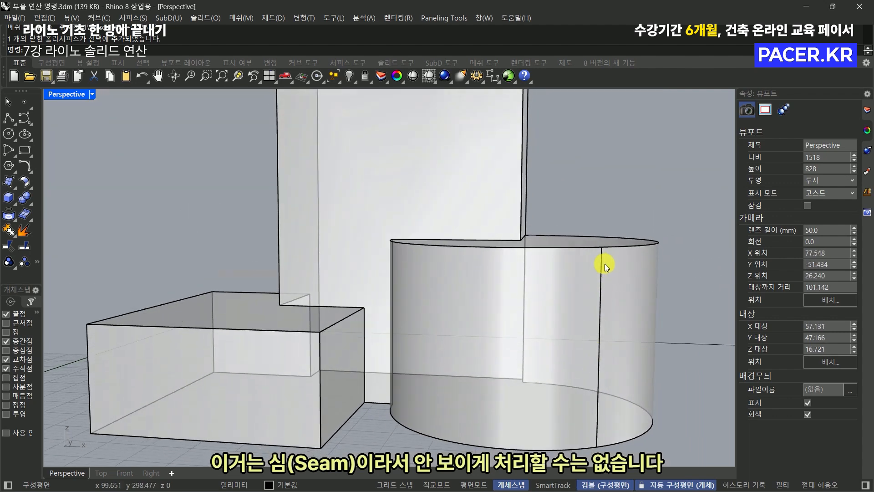
{"action": "scroll", "coordinate": [602, 266], "scroll_direction": "down", "scroll_amount": 5}
- Select the merged BU, AF solid to check that it is a single body, and clear the selection
{"action": "right_click_drag", "start_coordinate": [603, 267], "coordinate": [447, 277]}
{"action": "left_click", "coordinate": [447, 277]}
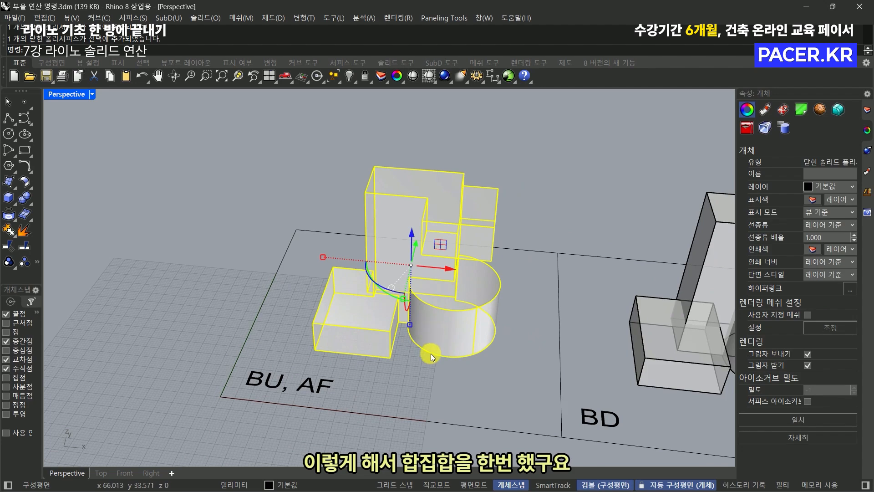
{"action": "left_click", "coordinate": [430, 353]}
{"action": "right_click_drag", "start_coordinate": [407, 335], "coordinate": [414, 323]}
{"action": "left_click", "coordinate": [413, 323]}
{"action": "left_click", "coordinate": [394, 353]}
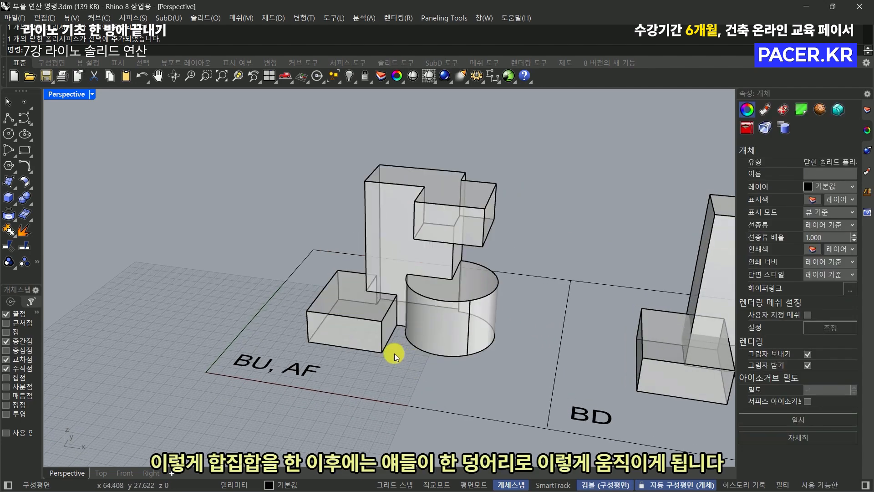
{"action": "right_click_drag", "start_coordinate": [450, 288], "coordinate": [462, 295]}
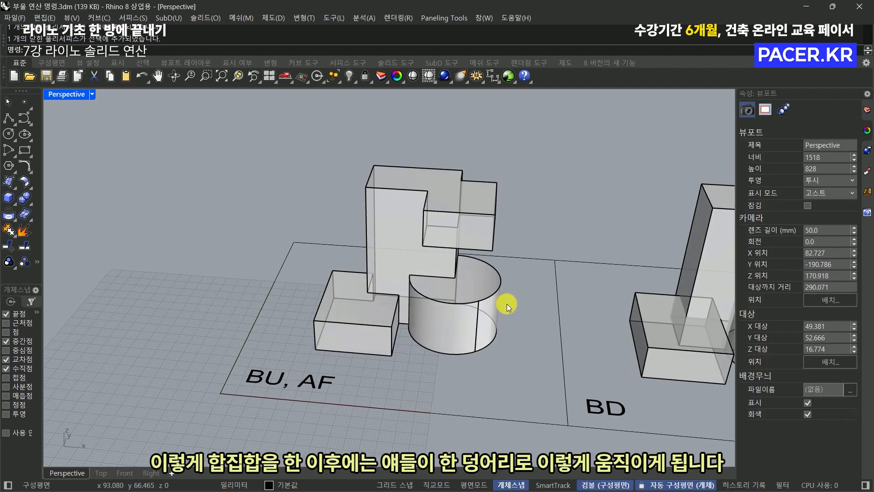
- Look at the group of solids labelled BD from the front
{"action": "right_click_drag", "start_coordinate": [632, 336], "coordinate": [328, 308], "text": "shift"}
{"action": "right_click_drag", "start_coordinate": [332, 308], "coordinate": [384, 308]}
{"action": "scroll", "coordinate": [370, 309], "scroll_direction": "up", "scroll_amount": 2}
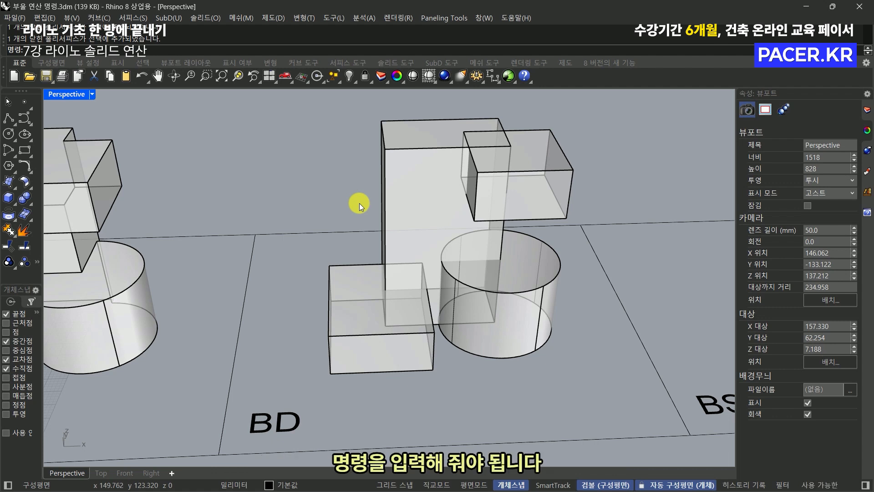
- Draw an on-screen diagram of circle A overlapping triangle B and hatch the part of B outside the circle
{"action": "mouse_move", "coordinate": [209, 121]}
{"action": "left_mouse_down"}
{"action": "mouse_move", "coordinate": [240, 201]}
{"action": "mouse_move", "coordinate": [186, 126]}
{"action": "left_mouse_up"}
{"action": "mouse_move", "coordinate": [227, 146]}
{"action": "left_mouse_down"}
{"action": "mouse_move", "coordinate": [182, 224]}
{"action": "mouse_move", "coordinate": [233, 151]}
{"action": "mouse_move", "coordinate": [196, 166]}
{"action": "left_mouse_up"}
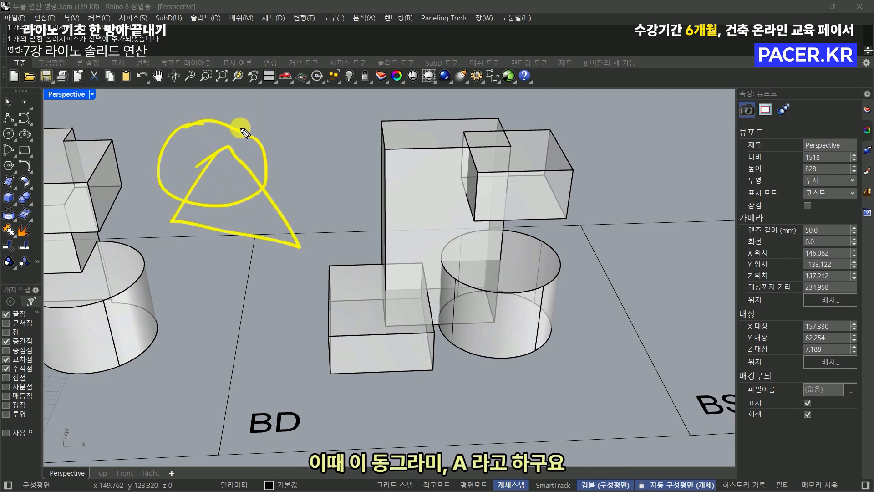
{"action": "left_click_drag", "start_coordinate": [248, 126], "coordinate": [258, 120]}
{"action": "mouse_move", "coordinate": [256, 244]}
{"action": "left_mouse_down"}
{"action": "mouse_move", "coordinate": [266, 259]}
{"action": "mouse_move", "coordinate": [258, 263]}
{"action": "left_mouse_up"}
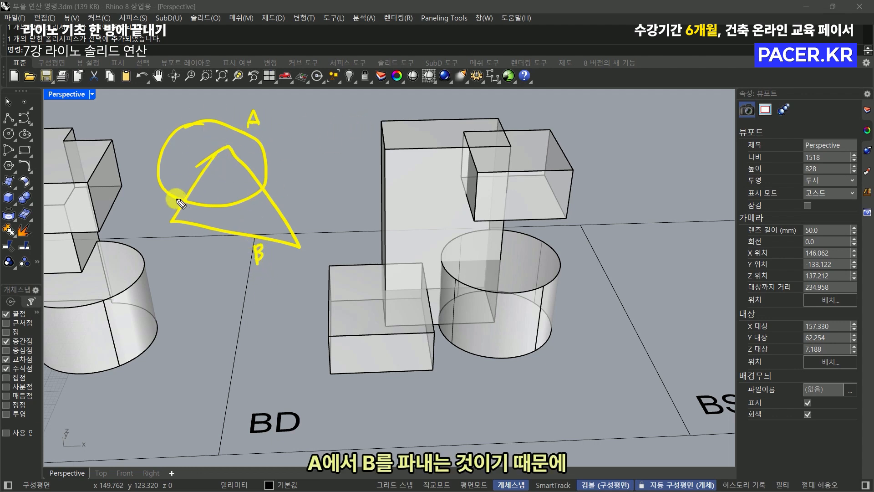
{"action": "mouse_move", "coordinate": [191, 178]}
{"action": "left_mouse_down"}
{"action": "mouse_move", "coordinate": [168, 168]}
{"action": "mouse_move", "coordinate": [185, 182]}
{"action": "mouse_move", "coordinate": [172, 136]}
{"action": "mouse_move", "coordinate": [206, 133]}
{"action": "mouse_move", "coordinate": [255, 155]}
{"action": "left_mouse_up"}
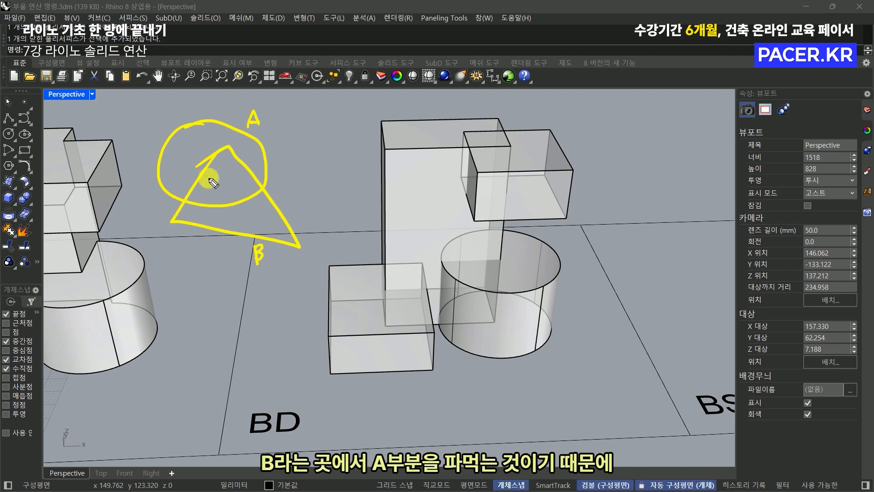
{"action": "mouse_move", "coordinate": [185, 205]}
{"action": "left_mouse_down"}
{"action": "mouse_move", "coordinate": [231, 214]}
{"action": "mouse_move", "coordinate": [267, 207]}
{"action": "mouse_move", "coordinate": [282, 237]}
{"action": "left_mouse_up"}
{"action": "left_click_drag", "start_coordinate": [294, 234], "coordinate": [292, 242]}
{"action": "left_click_drag", "start_coordinate": [179, 145], "coordinate": [199, 137]}
{"action": "left_click_drag", "start_coordinate": [238, 208], "coordinate": [255, 198]}
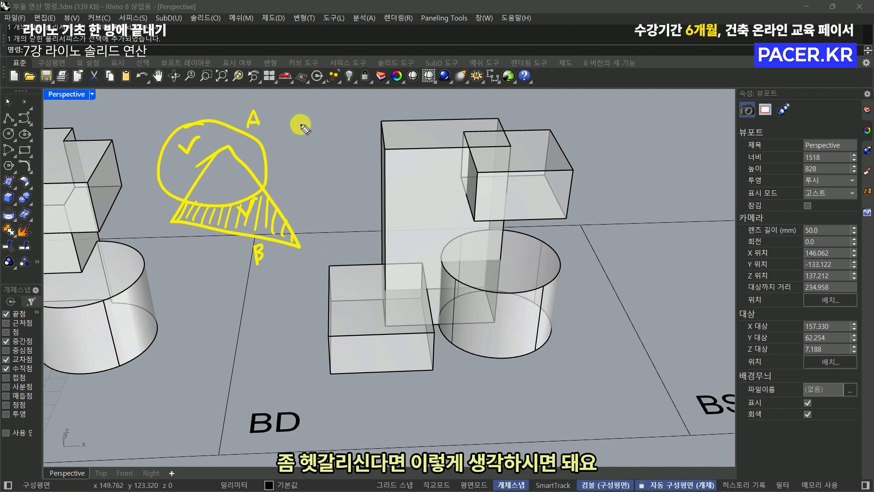
- Sketch a large circle minus a small circle with size notes on screen, and clear all the annotations
{"action": "left_click_drag", "start_coordinate": [323, 138], "coordinate": [319, 136]}
{"action": "mouse_move", "coordinate": [344, 123]}
{"action": "left_mouse_down"}
{"action": "mouse_move", "coordinate": [391, 132]}
{"action": "mouse_move", "coordinate": [394, 109]}
{"action": "left_mouse_up"}
{"action": "left_click_drag", "start_coordinate": [314, 173], "coordinate": [314, 138]}
{"action": "left_click_drag", "start_coordinate": [314, 176], "coordinate": [303, 197]}
{"action": "left_click_drag", "start_coordinate": [301, 191], "coordinate": [337, 196]}
{"action": "mouse_move", "coordinate": [381, 135]}
{"action": "left_mouse_down"}
{"action": "mouse_move", "coordinate": [380, 166]}
{"action": "mouse_move", "coordinate": [385, 146]}
{"action": "left_mouse_up"}
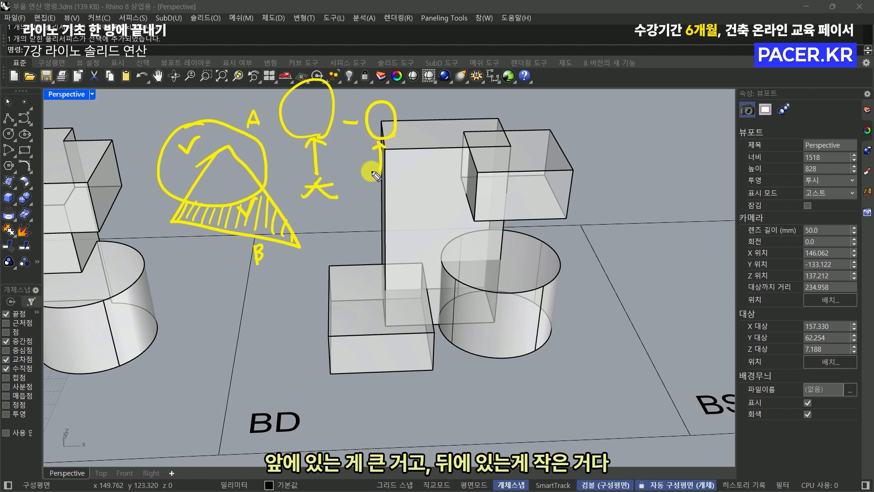
{"action": "mouse_move", "coordinate": [364, 185]}
{"action": "left_mouse_down"}
{"action": "mouse_move", "coordinate": [380, 180]}
{"action": "mouse_move", "coordinate": [375, 200]}
{"action": "left_mouse_up"}
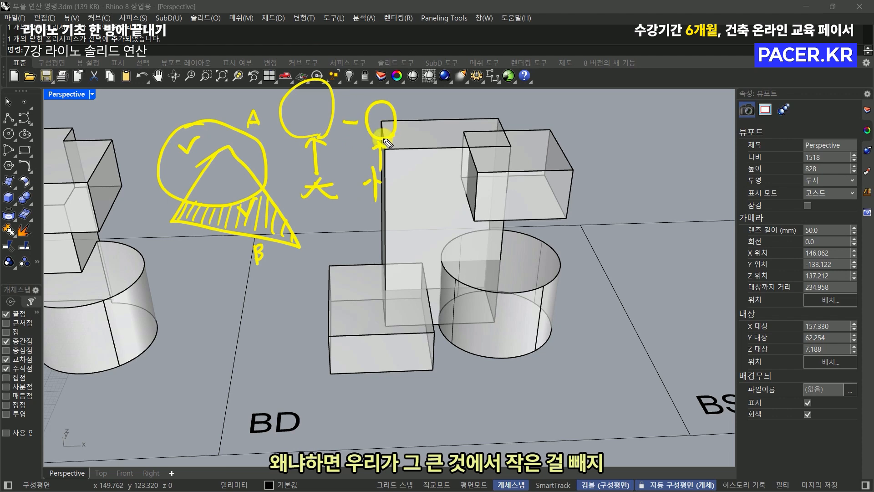
{"action": "mouse_move", "coordinate": [300, 98]}
{"action": "left_mouse_down"}
{"action": "mouse_move", "coordinate": [296, 134]}
{"action": "mouse_move", "coordinate": [328, 128]}
{"action": "left_mouse_up"}
{"action": "key", "text": "Escape"}
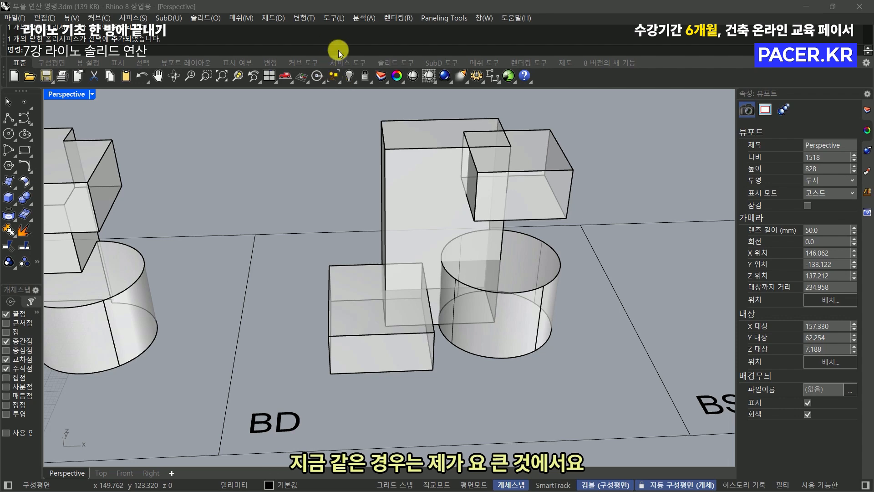
- Inspect the tall box and the smaller solids overlapping it in the BD group
{"action": "left_click", "coordinate": [430, 228]}
{"action": "right_click_drag", "start_coordinate": [422, 174], "coordinate": [460, 168]}
{"action": "key", "text": "Escape"}
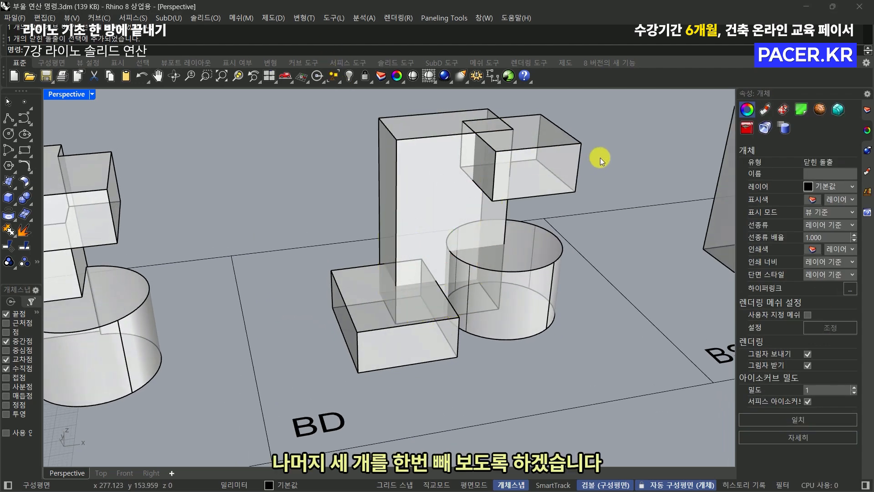
{"action": "left_click", "coordinate": [469, 178]}
{"action": "key", "text": "Escape"}
{"action": "right_click_drag", "start_coordinate": [563, 187], "coordinate": [548, 209], "text": "shift"}
- Subtract the two smaller boxes and the cylinder from the tall box in the BD group using Boolean Difference
{"action": "type", "text": "bd"}
{"action": "key", "text": "Return"}
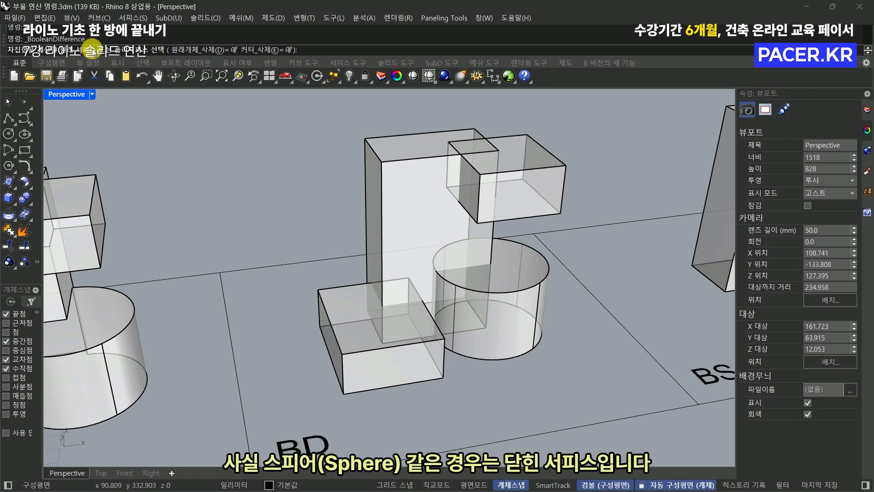
{"action": "left_click", "coordinate": [406, 195]}
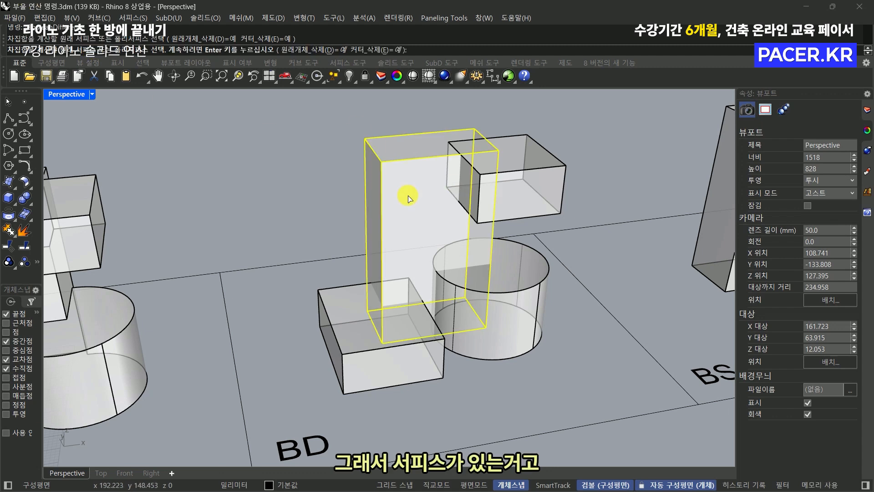
{"action": "key", "text": "Return"}
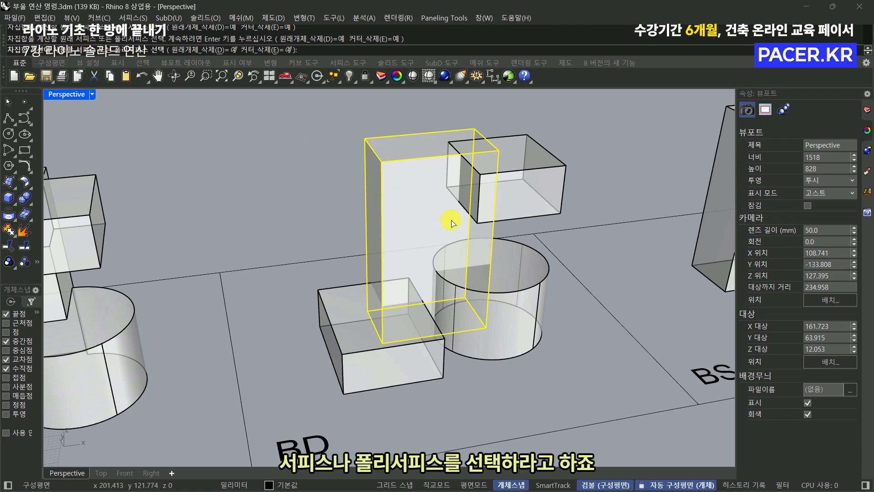
{"action": "left_click", "coordinate": [500, 183]}
{"action": "left_click", "coordinate": [513, 295]}
{"action": "left_click", "coordinate": [393, 317]}
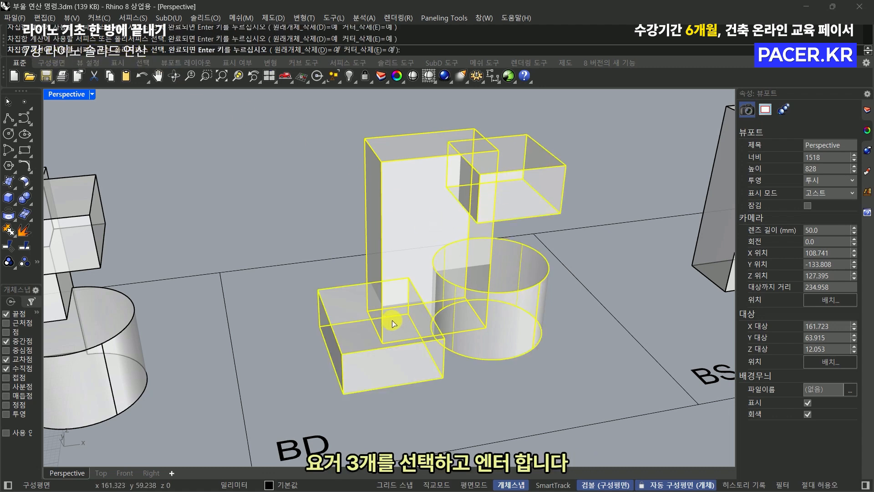
{"action": "key", "text": "Return"}
- Turn off the surface isocurve display for the cut solid in the BD group
{"action": "right_click_drag", "start_coordinate": [425, 218], "coordinate": [391, 236]}
{"action": "scroll", "coordinate": [447, 317], "scroll_direction": "up", "scroll_amount": 4}
{"action": "left_click", "coordinate": [438, 264]}
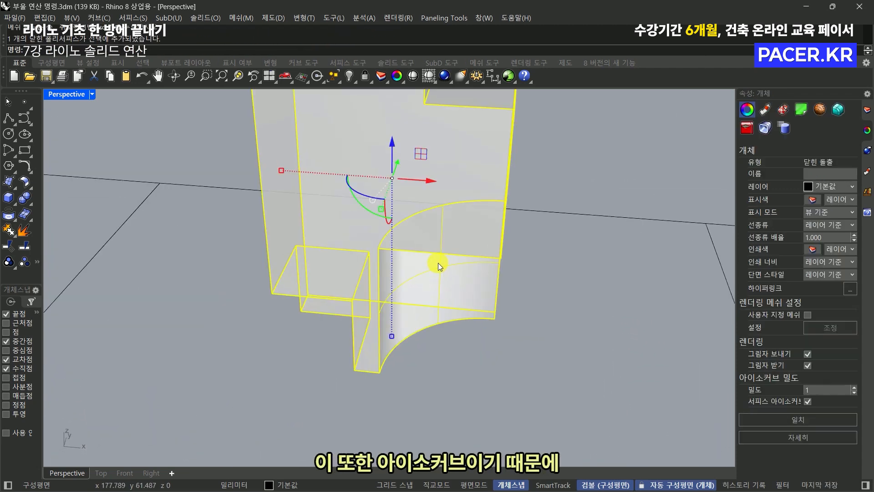
{"action": "left_click", "coordinate": [808, 403]}
{"action": "left_click", "coordinate": [517, 351]}
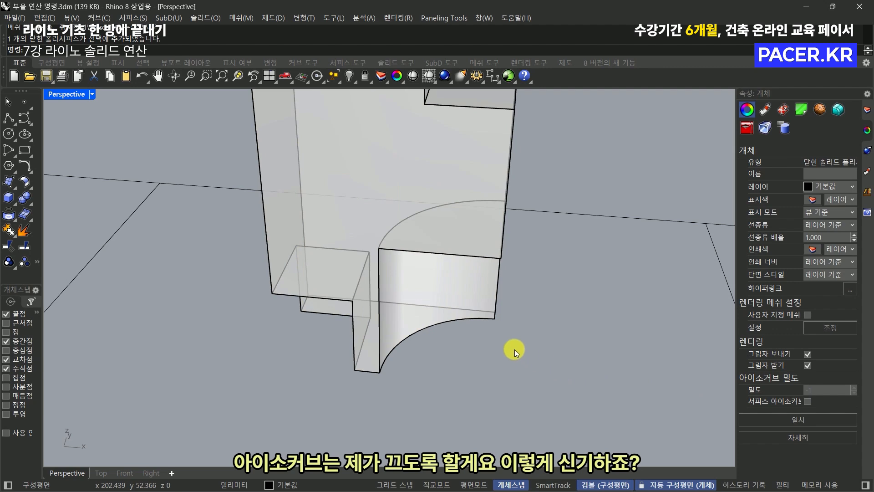
- Create a rectangular plane surface on the empty ground in front of the BU, AF and BD groups
{"action": "scroll", "coordinate": [468, 273], "scroll_direction": "down", "scroll_amount": 5}
{"action": "right_click_drag", "start_coordinate": [463, 250], "coordinate": [325, 326]}
{"action": "scroll", "coordinate": [460, 283], "scroll_direction": "down", "scroll_amount": 4}
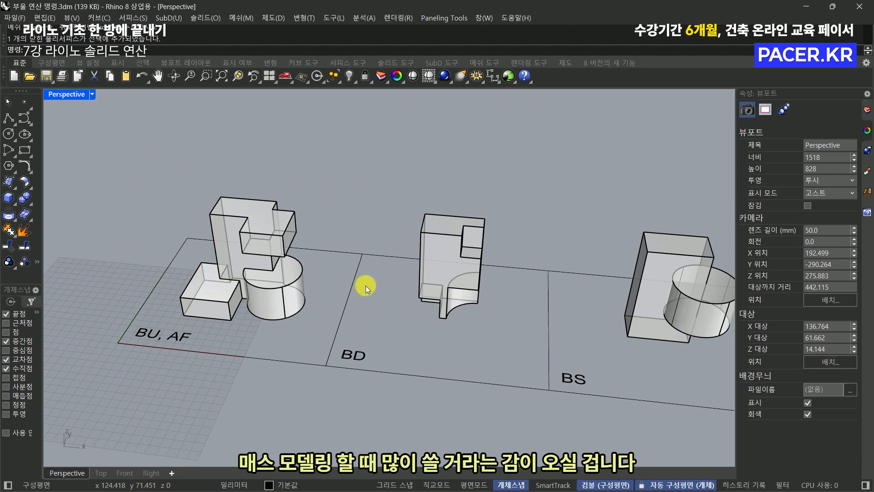
{"action": "right_click_drag", "start_coordinate": [463, 242], "coordinate": [500, 176]}
{"action": "scroll", "coordinate": [473, 215], "scroll_direction": "up", "scroll_amount": 3}
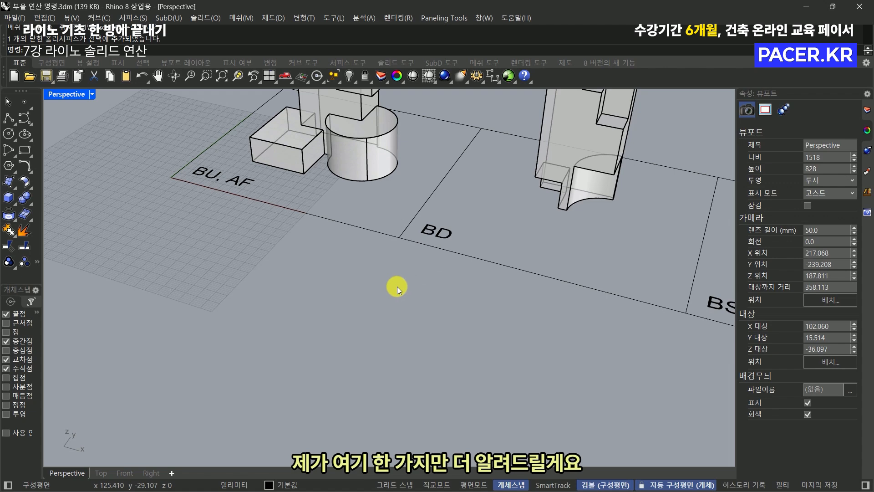
{"action": "type", "text": "plane"}
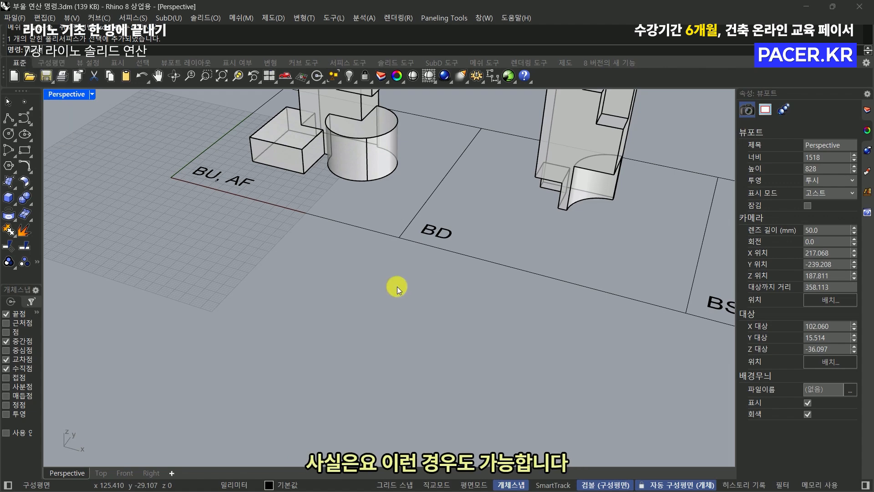
{"action": "key", "text": "Return"}
{"action": "left_click", "coordinate": [272, 272]}
{"action": "left_click", "coordinate": [318, 377]}
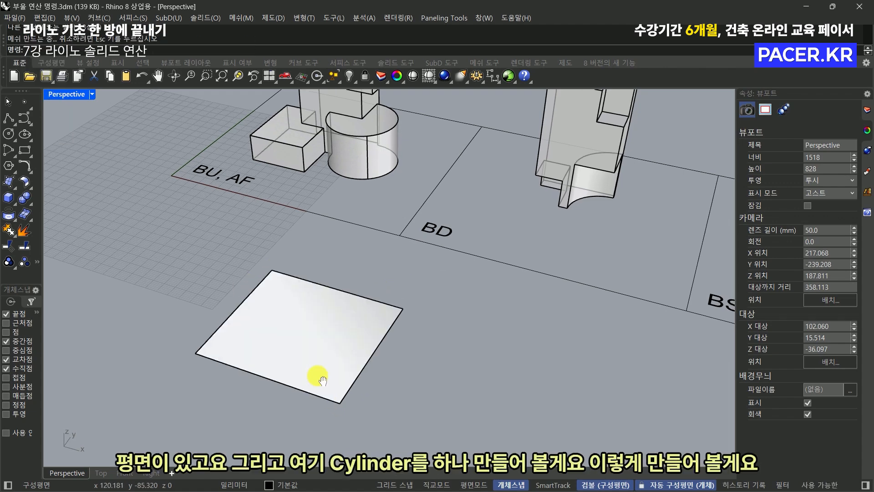
- Create a tilted cylinder that passes through the new plane surface
{"action": "scroll", "coordinate": [332, 339], "scroll_direction": "up", "scroll_amount": 3}
{"action": "type", "text": "cylinder"}
{"action": "key", "text": "Return"}
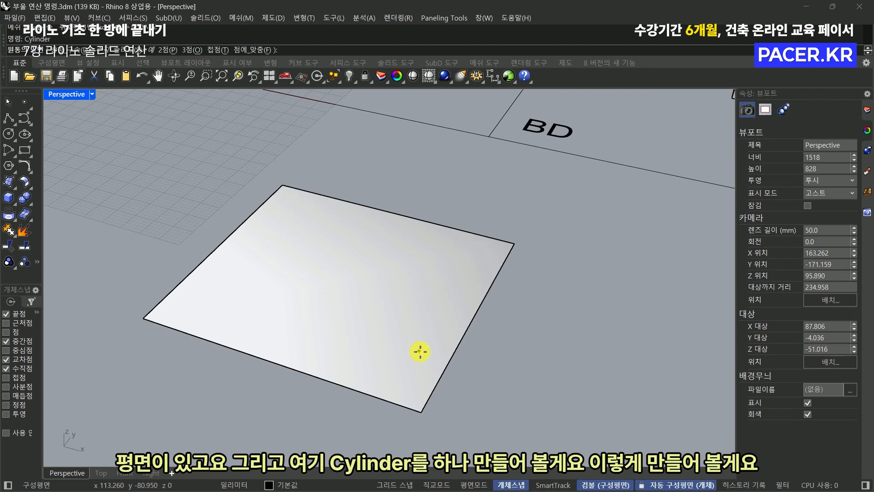
{"action": "left_click", "coordinate": [278, 290]}
{"action": "left_click", "coordinate": [317, 273]}
{"action": "left_click", "coordinate": [239, 163]}
{"action": "left_click_drag", "start_coordinate": [239, 163], "coordinate": [345, 252]}
{"action": "right_click_drag", "start_coordinate": [345, 252], "coordinate": [469, 266]}
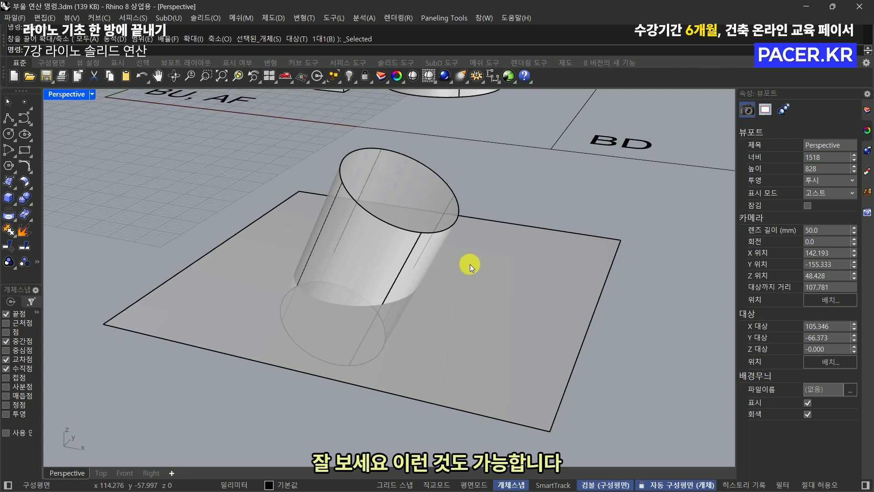
- Display the plane's surface direction arrows with Dir and examine which way its normals point
{"action": "left_click", "coordinate": [470, 264]}
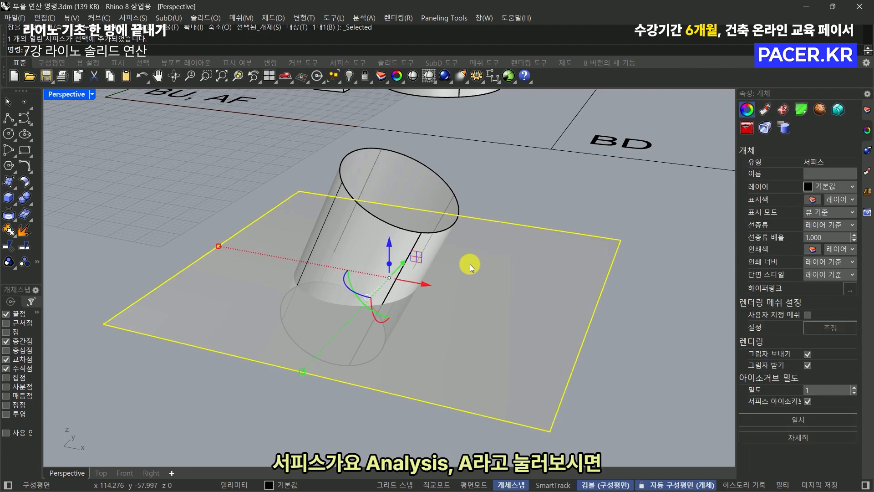
{"action": "type", "text": "dir"}
{"action": "key", "text": "Return"}
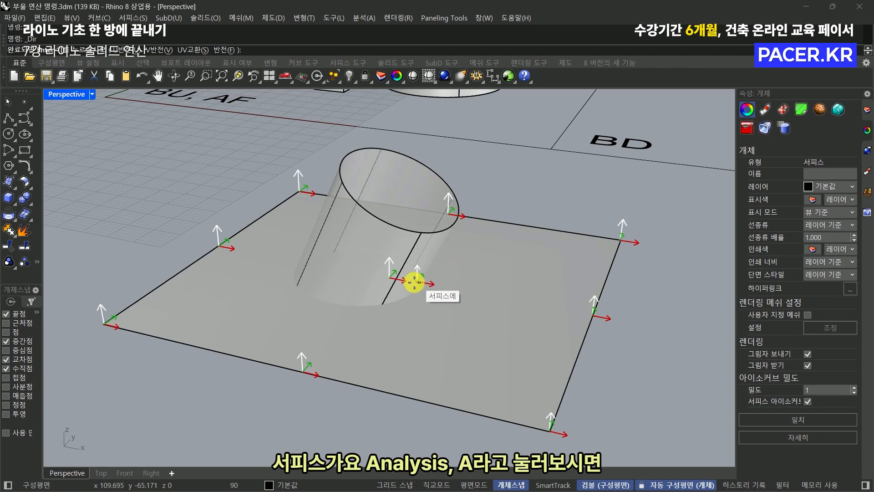
{"action": "right_click_drag", "start_coordinate": [296, 264], "coordinate": [264, 273]}
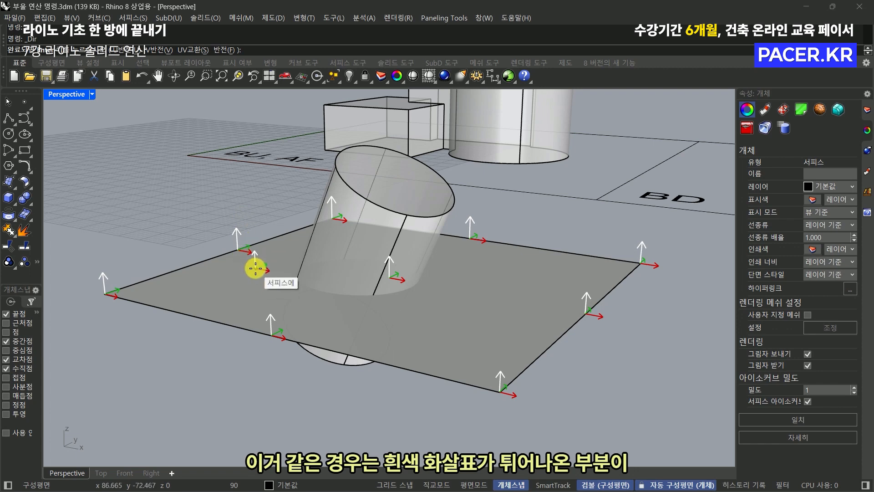
{"action": "right_click_drag", "start_coordinate": [273, 298], "coordinate": [255, 260]}
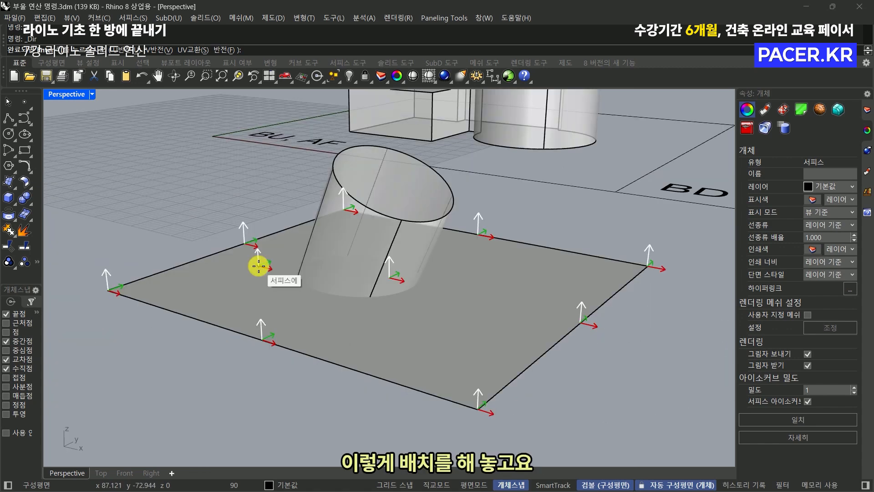
{"action": "key", "text": "Return"}
{"action": "key", "text": "Escape"}
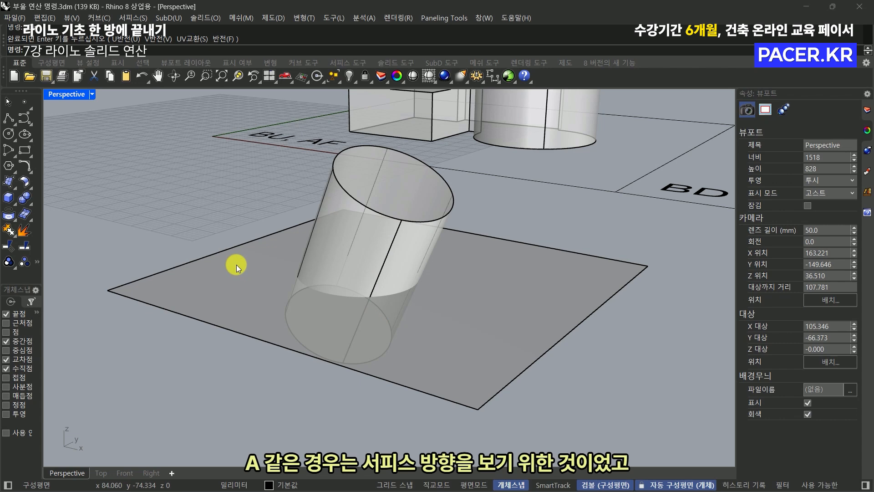
- Try a Boolean Difference that subtracts the plane from the tilted cylinder
{"action": "right_click_drag", "start_coordinate": [269, 256], "coordinate": [273, 261]}
{"action": "right_click_drag", "start_coordinate": [330, 243], "coordinate": [262, 208]}
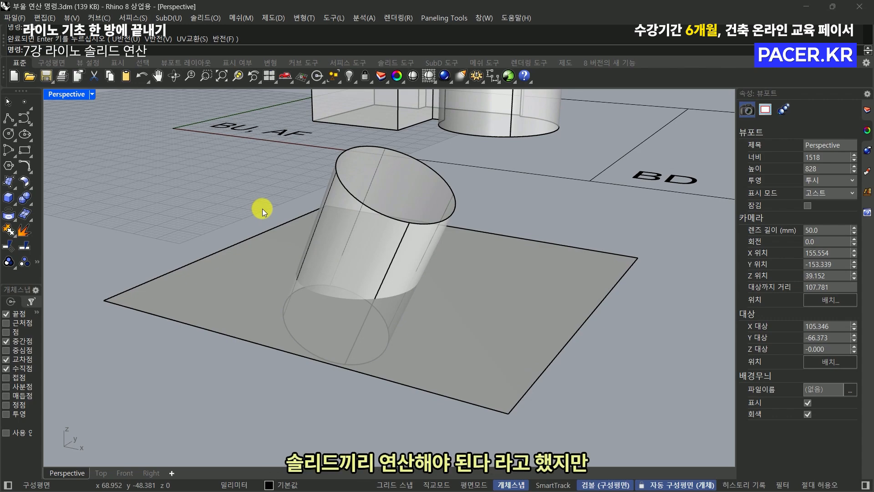
{"action": "right_click_drag", "start_coordinate": [263, 209], "coordinate": [271, 244]}
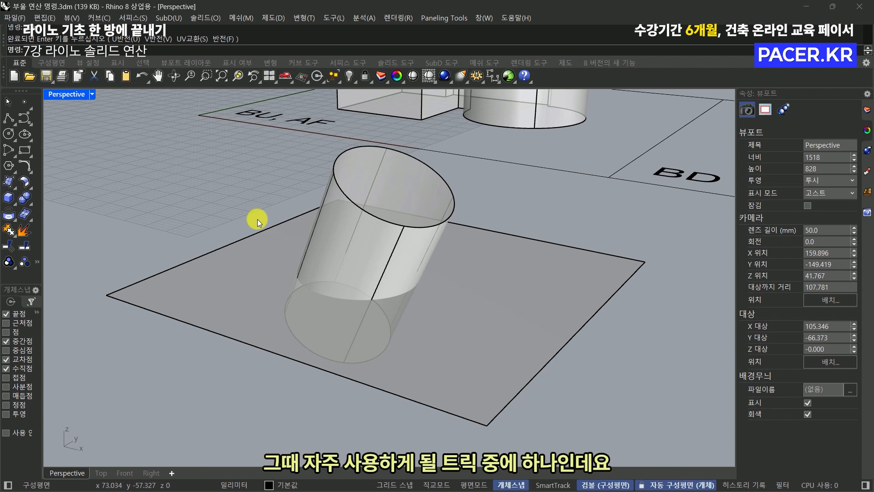
{"action": "left_click", "coordinate": [351, 191]}
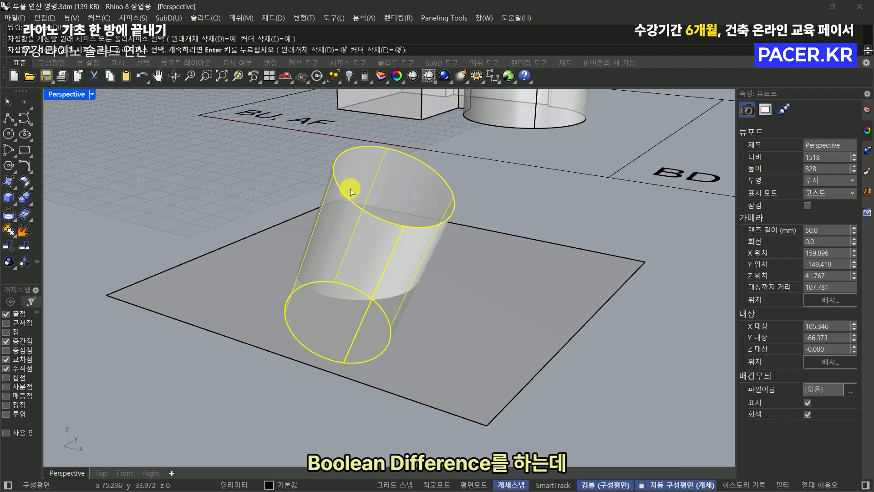
{"action": "key", "text": "Return"}
{"action": "left_click", "coordinate": [275, 241]}
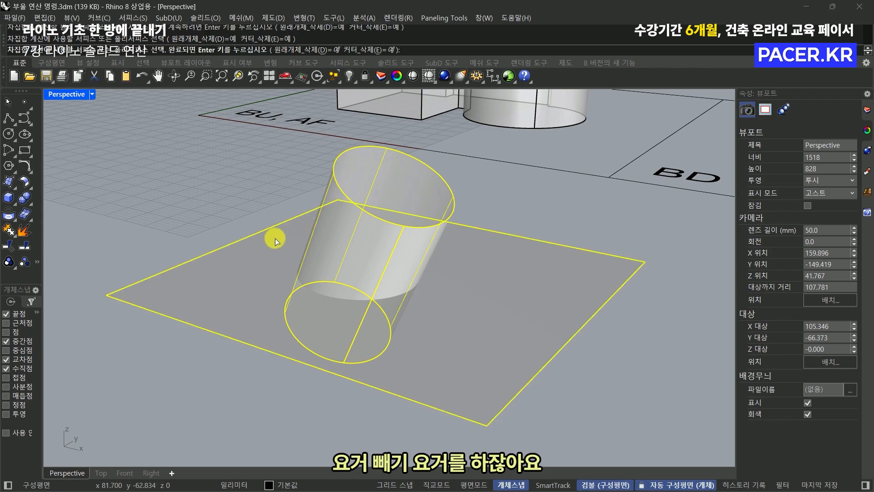
{"action": "key", "text": "Return"}
{"action": "right_click_drag", "start_coordinate": [296, 250], "coordinate": [300, 217]}
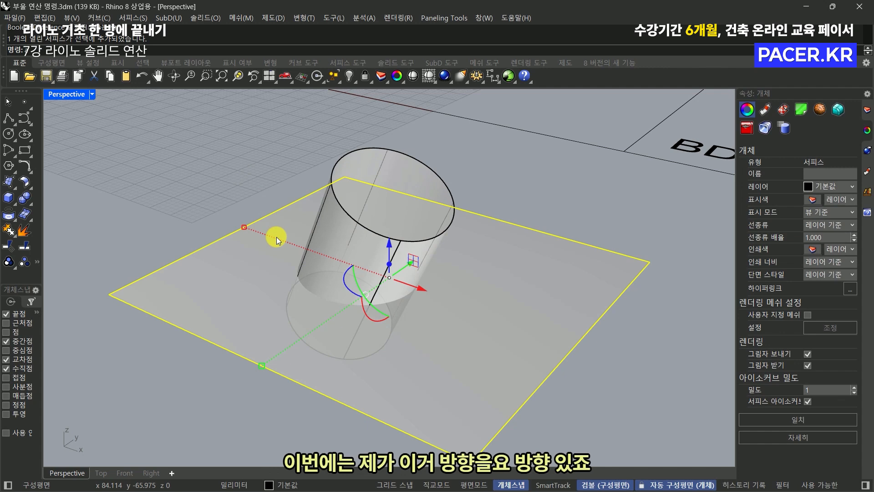
- Flip the plane's surface direction so its normals point downward
{"action": "type", "text": "dir"}
{"action": "key", "text": "Return"}
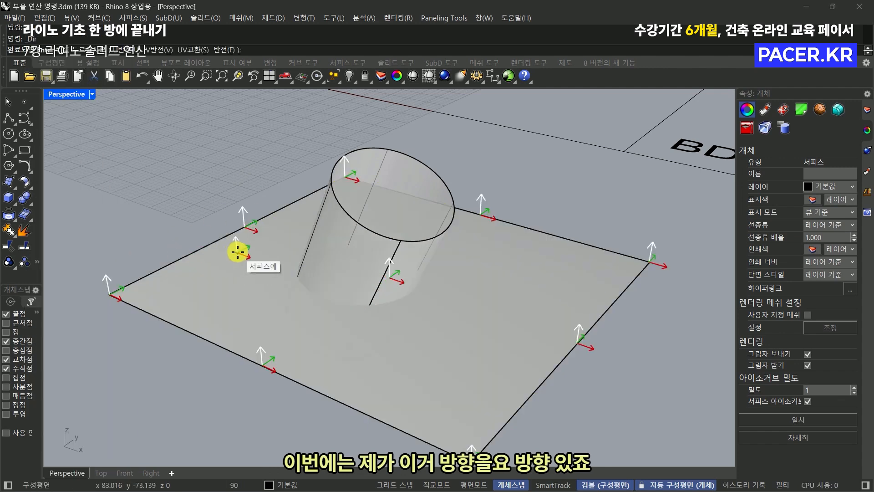
{"action": "left_click", "coordinate": [252, 261]}
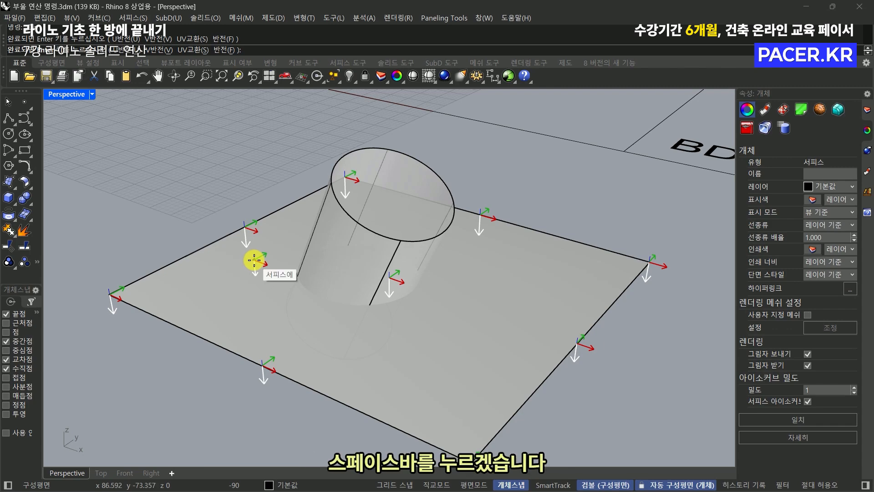
{"action": "key", "text": "space"}
{"action": "key", "text": "Escape"}
- Subtract the flipped plane from the tilted cylinder using Boolean Difference
{"action": "right_click_drag", "start_coordinate": [254, 259], "coordinate": [280, 250]}
{"action": "type", "text": "b"}
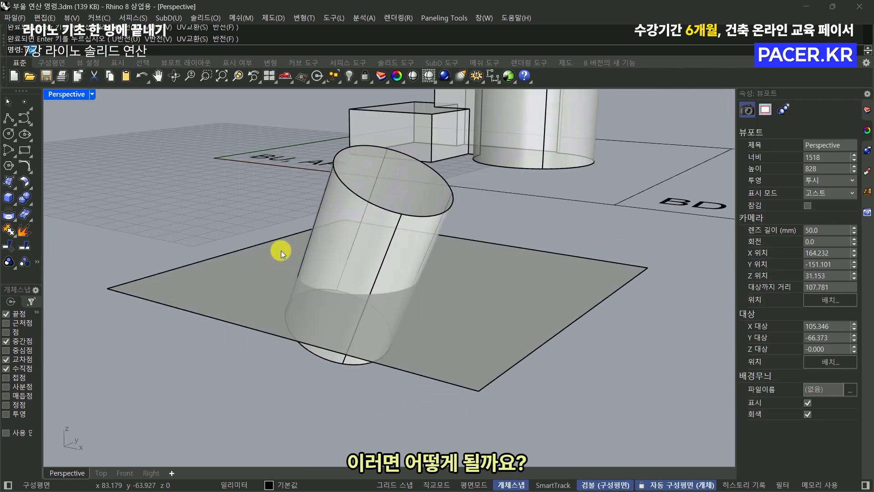
{"action": "type", "text": "d"}
{"action": "key", "text": "space"}
{"action": "left_click", "coordinate": [362, 236]}
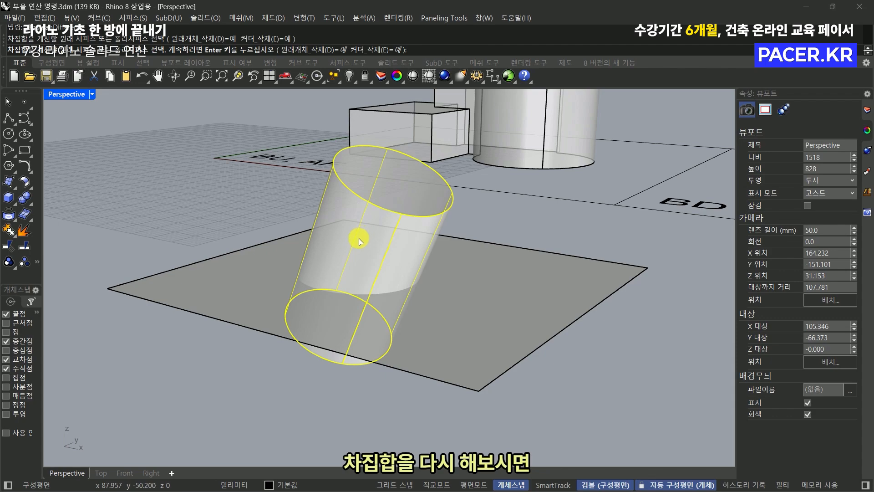
{"action": "key", "text": "space"}
{"action": "left_click", "coordinate": [293, 256]}
{"action": "key", "text": "space"}
- Delete the remaining piece of the tilted cylinder
{"action": "right_click_drag", "start_coordinate": [313, 257], "coordinate": [346, 332]}
{"action": "left_click", "coordinate": [323, 297]}
{"action": "scroll", "coordinate": [299, 300], "scroll_direction": "down", "scroll_amount": 8}
{"action": "key", "text": "Delete"}
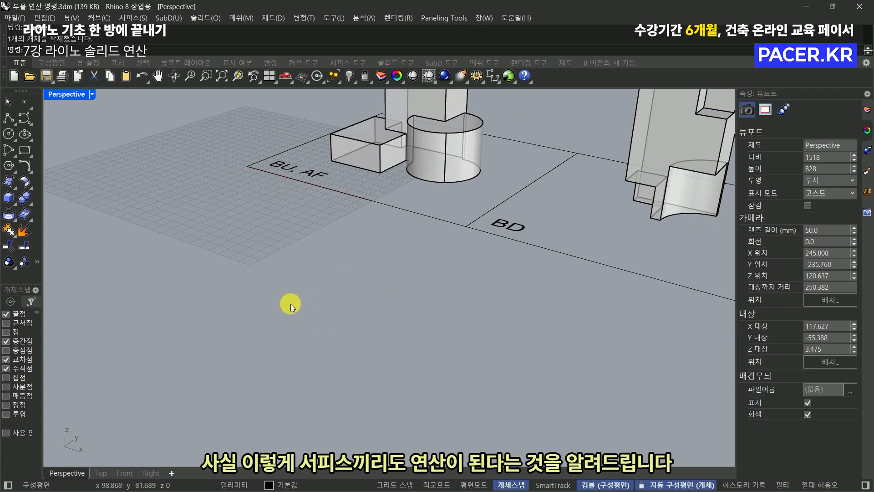
- Zoom in on the tall box and cylinder of the BS group
{"action": "scroll", "coordinate": [291, 304], "scroll_direction": "down", "scroll_amount": 5}
{"action": "left_click", "coordinate": [621, 239]}
{"action": "type", "text": "zs"}
{"action": "key", "text": "space"}
{"action": "key", "text": "Escape"}
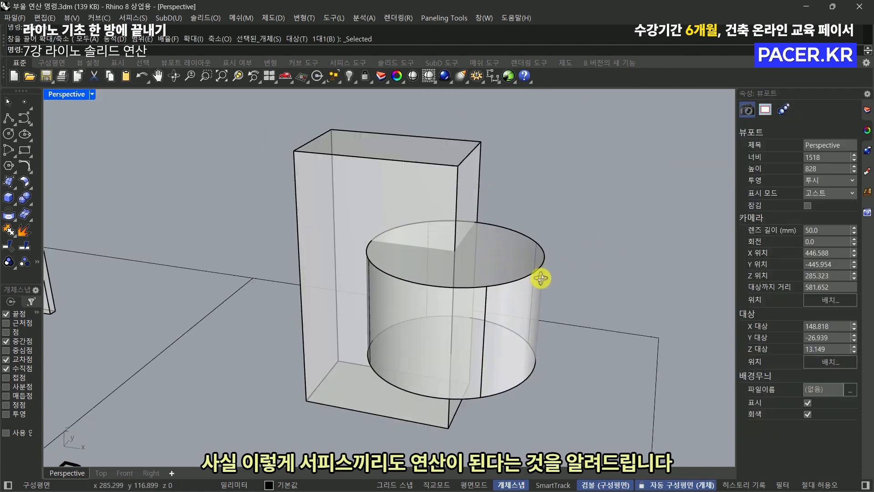
{"action": "scroll", "coordinate": [460, 310], "scroll_direction": "down", "scroll_amount": 4}
{"action": "right_click_drag", "start_coordinate": [460, 310], "coordinate": [476, 272], "text": "shift"}
{"action": "scroll", "coordinate": [473, 275], "scroll_direction": "up", "scroll_amount": 2}
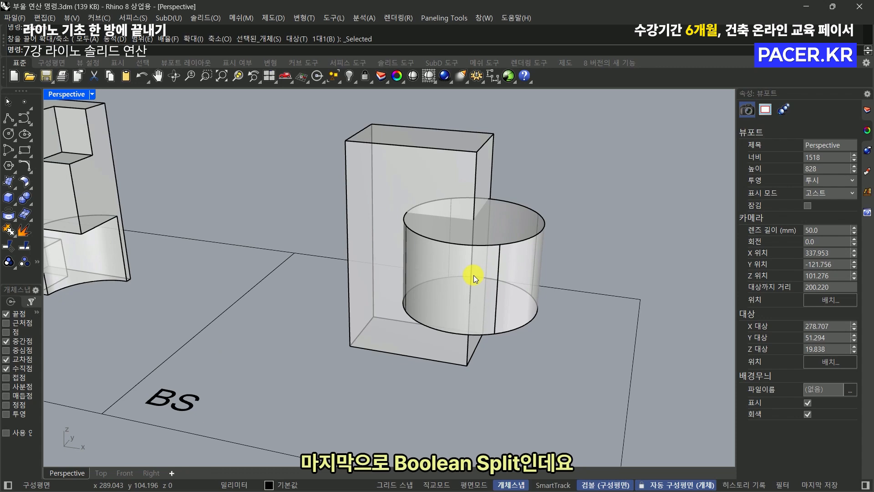
- Examine how the cylinder and the tall box overlap inside each other in the BS group
{"action": "right_click_drag", "start_coordinate": [472, 234], "coordinate": [447, 192]}
{"action": "left_click", "coordinate": [446, 190]}
{"action": "left_click", "coordinate": [496, 249]}
{"action": "key", "text": "Escape"}
{"action": "scroll", "coordinate": [449, 220], "scroll_direction": "up", "scroll_amount": 5}
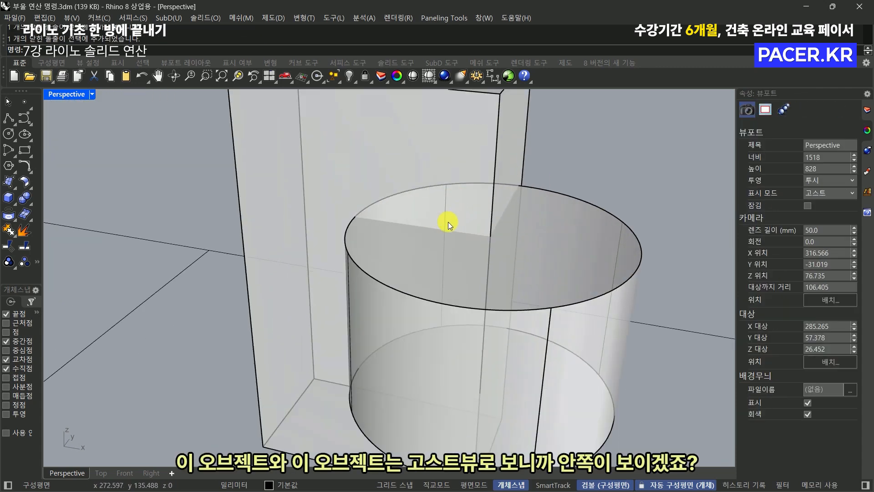
{"action": "right_click_drag", "start_coordinate": [433, 194], "coordinate": [452, 209]}
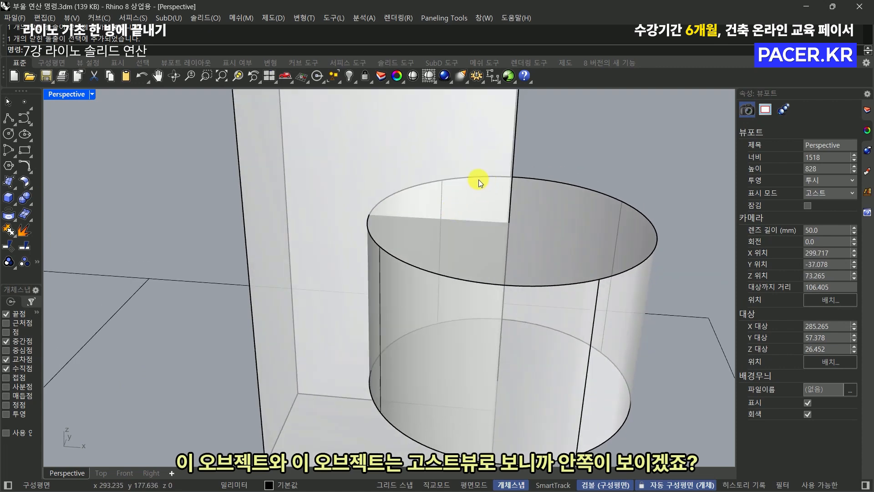
{"action": "scroll", "coordinate": [460, 193], "scroll_direction": "down", "scroll_amount": 5}
{"action": "right_click_drag", "start_coordinate": [526, 189], "coordinate": [470, 207]}
{"action": "scroll", "coordinate": [441, 193], "scroll_direction": "up", "scroll_amount": 5}
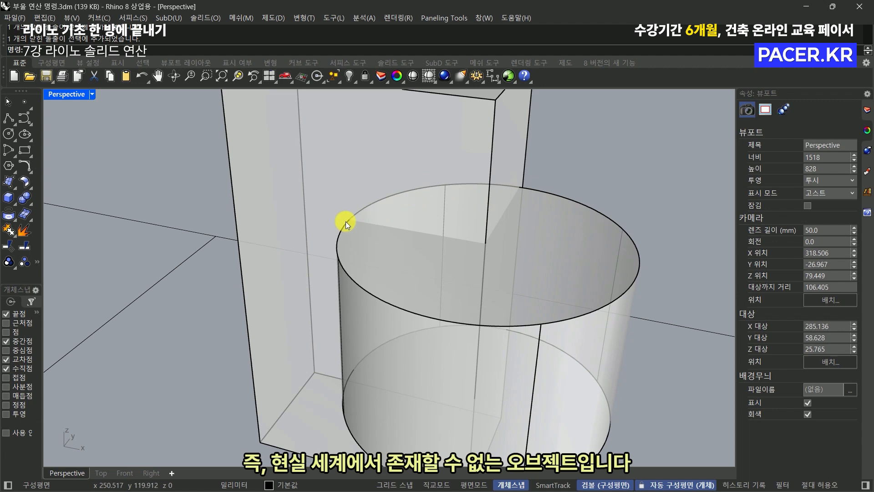
{"action": "scroll", "coordinate": [400, 222], "scroll_direction": "down", "scroll_amount": 3}
- Split the tall box of the BS group with Boolean Split, using the cylinder as the cutting object
{"action": "type", "text": "bs"}
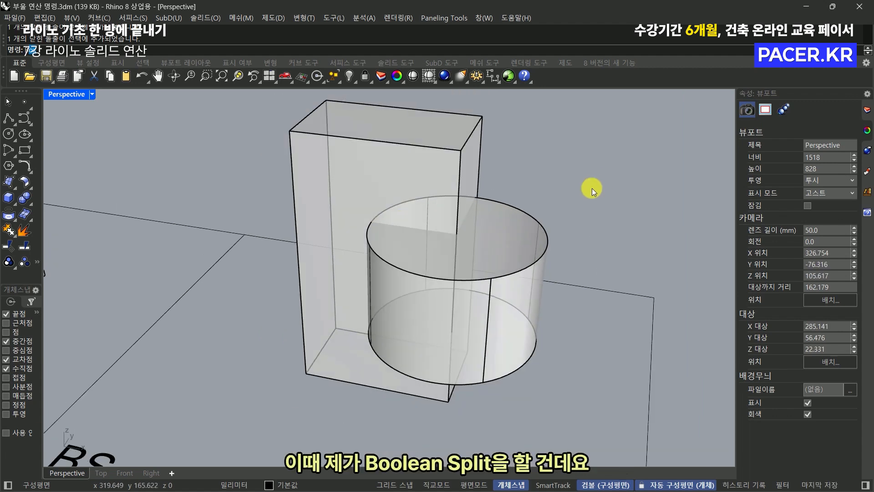
{"action": "key", "text": "Return"}
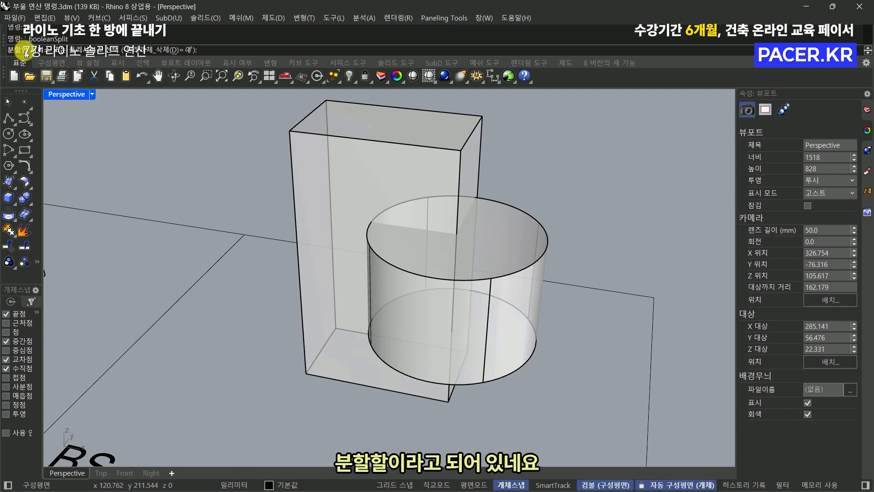
{"action": "left_click", "coordinate": [394, 173]}
{"action": "key", "text": "Return"}
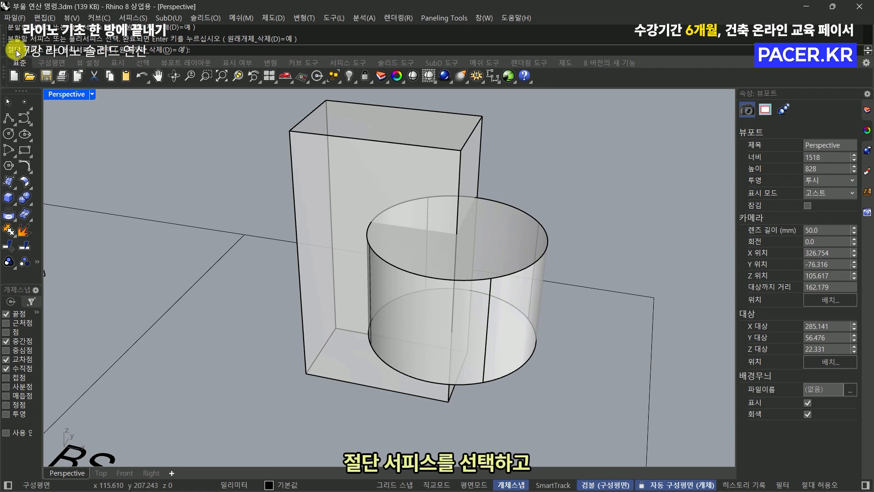
{"action": "left_click", "coordinate": [475, 277]}
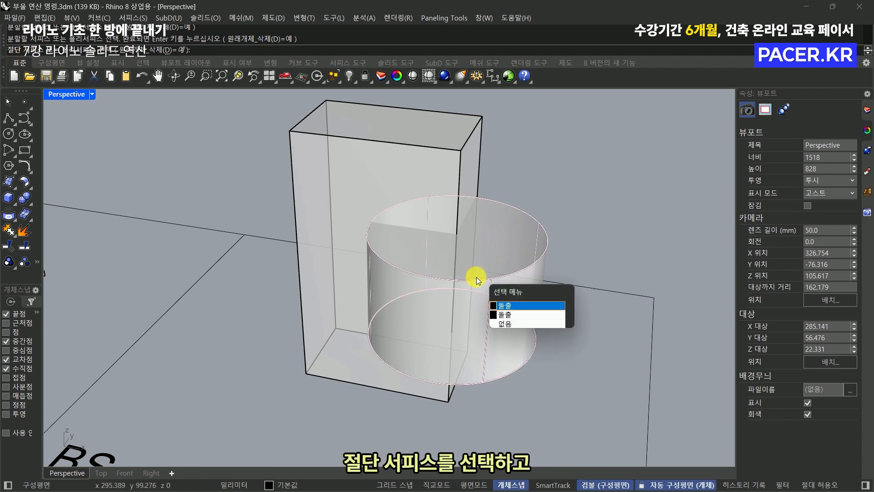
{"action": "left_click", "coordinate": [476, 276]}
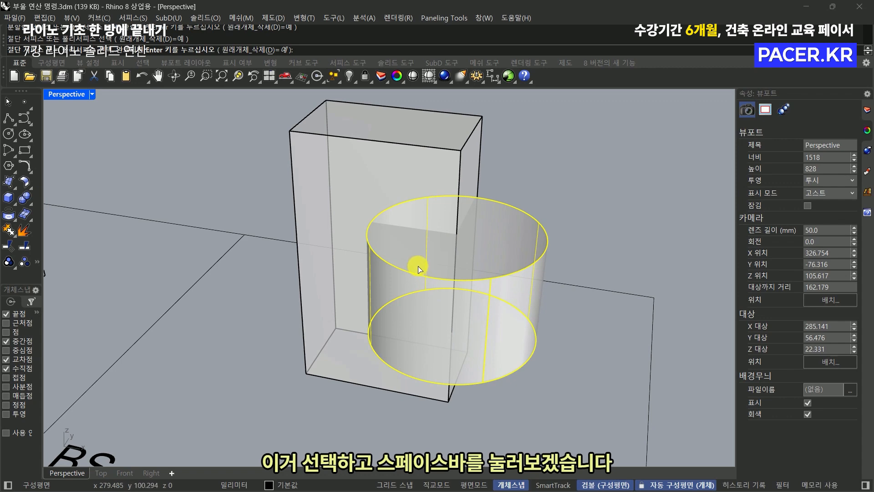
{"action": "key", "text": "space"}
- Move the piece split off where the tall box and cylinder overlap out in front of them
{"action": "left_click", "coordinate": [407, 168]}
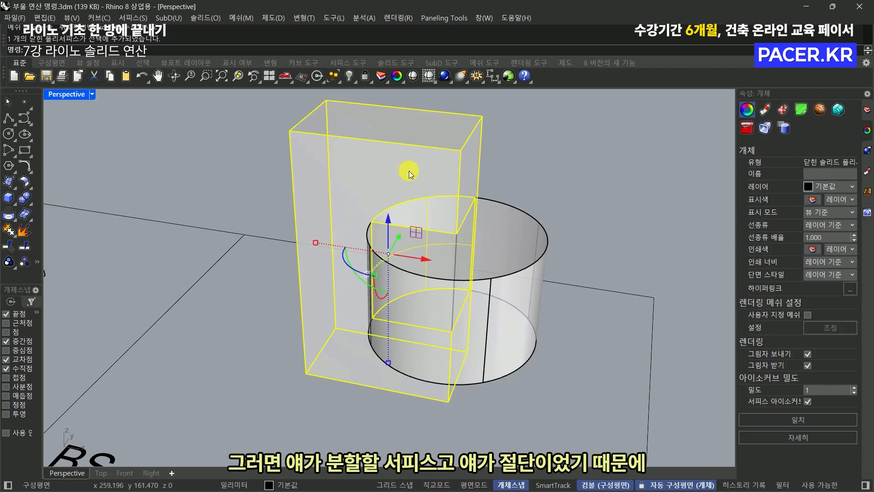
{"action": "left_click", "coordinate": [536, 237]}
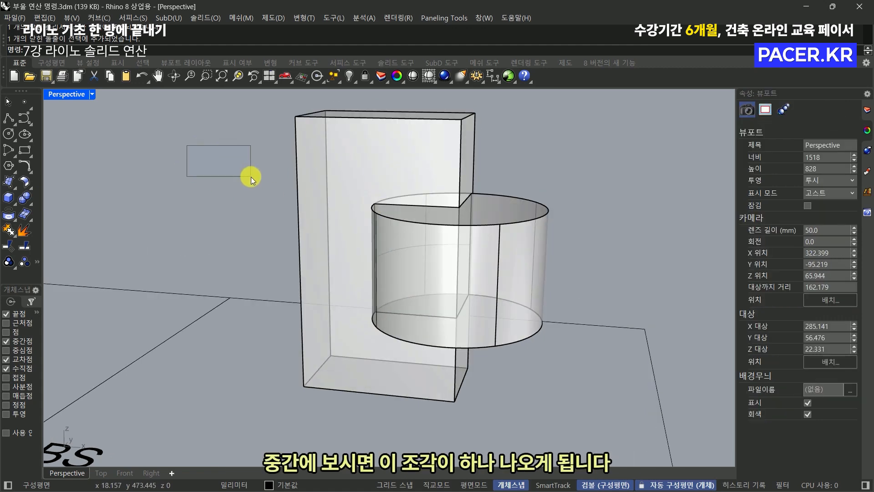
{"action": "left_click_drag", "start_coordinate": [251, 177], "coordinate": [533, 358]}
{"action": "right_click_drag", "start_coordinate": [533, 357], "coordinate": [431, 270]}
{"action": "left_click_drag", "start_coordinate": [432, 256], "coordinate": [337, 374]}
{"action": "left_click", "coordinate": [497, 211]}
{"action": "right_click_drag", "start_coordinate": [497, 211], "coordinate": [474, 162]}
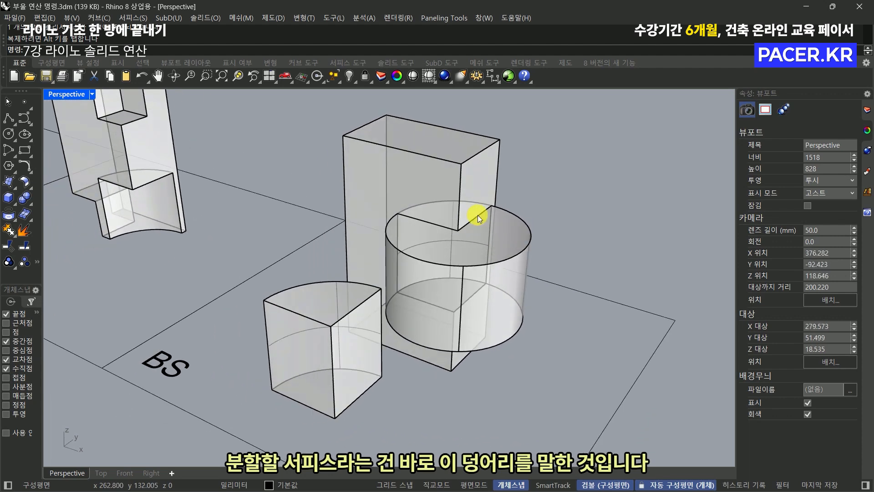
- Highlight the tall box and the cylinder in turn to compare the split solid with its cutter
{"action": "left_click", "coordinate": [468, 181]}
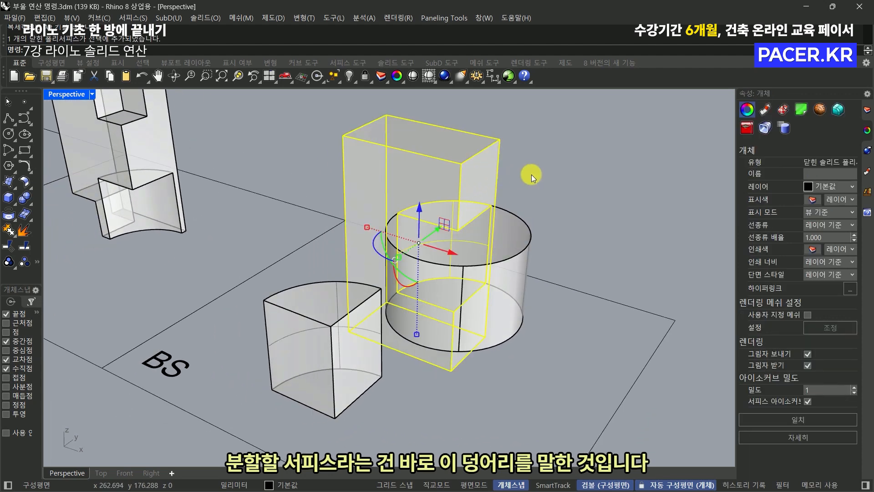
{"action": "scroll", "coordinate": [521, 215], "scroll_direction": "up", "scroll_amount": 5}
{"action": "left_click", "coordinate": [515, 232]}
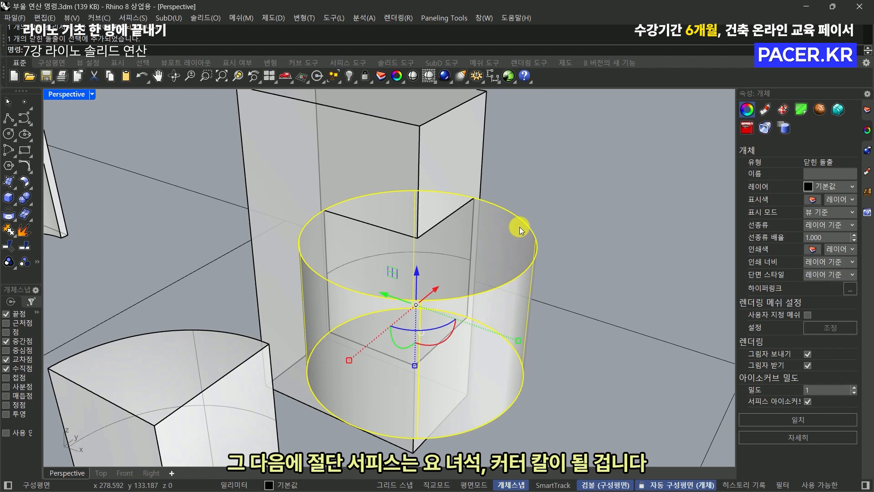
{"action": "left_click", "coordinate": [544, 209]}
{"action": "left_click", "coordinate": [520, 219]}
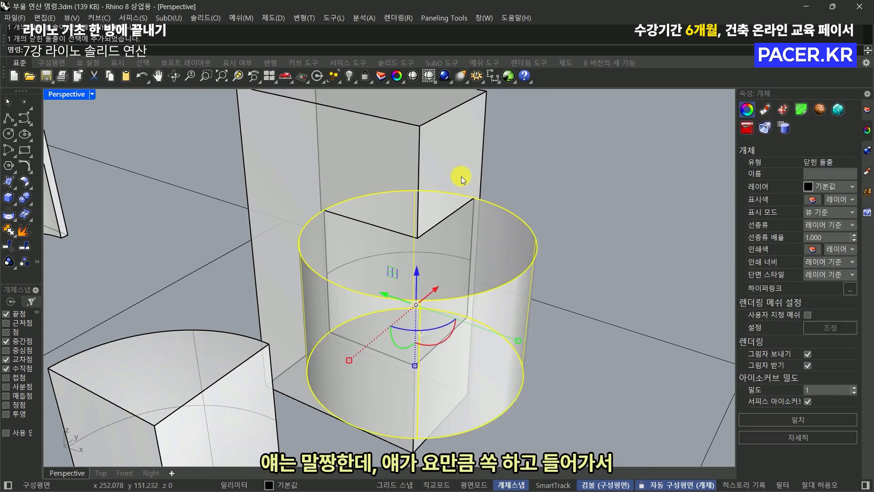
{"action": "left_click", "coordinate": [459, 164]}
- Switch to Shaded display and pull the cylinder out of the notched tall box
{"action": "left_click", "coordinate": [485, 182]}
{"action": "scroll", "coordinate": [507, 203], "scroll_direction": "down", "scroll_amount": 2}
{"action": "key", "text": "ctrl+alt+s"}
{"action": "mouse_move", "coordinate": [477, 211]}
{"action": "right_mouse_down"}
{"action": "mouse_move", "coordinate": [396, 228]}
{"action": "mouse_move", "coordinate": [360, 250]}
{"action": "right_mouse_up"}
{"action": "left_click_drag", "start_coordinate": [360, 252], "coordinate": [333, 266]}
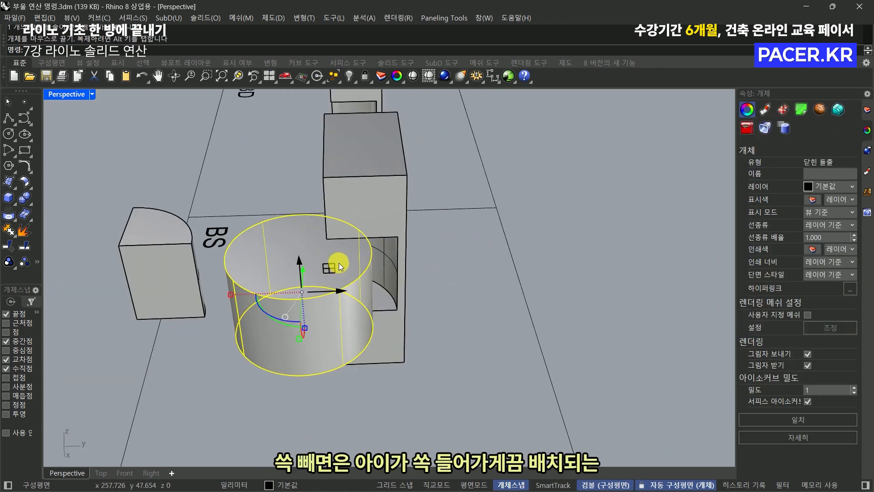
{"action": "key", "text": "Escape"}
- Undo the moves and the Boolean Split of the tall box, back to the original overlapping solids
{"action": "scroll", "coordinate": [354, 257], "scroll_direction": "up", "scroll_amount": 4}
{"action": "right_click_drag", "start_coordinate": [354, 258], "coordinate": [472, 234]}
{"action": "left_click_drag", "start_coordinate": [472, 234], "coordinate": [453, 216]}
{"action": "key", "text": "ctrl+z"}
{"action": "right_click_drag", "start_coordinate": [552, 139], "coordinate": [488, 188]}
{"action": "key", "text": "ctrl+z"}
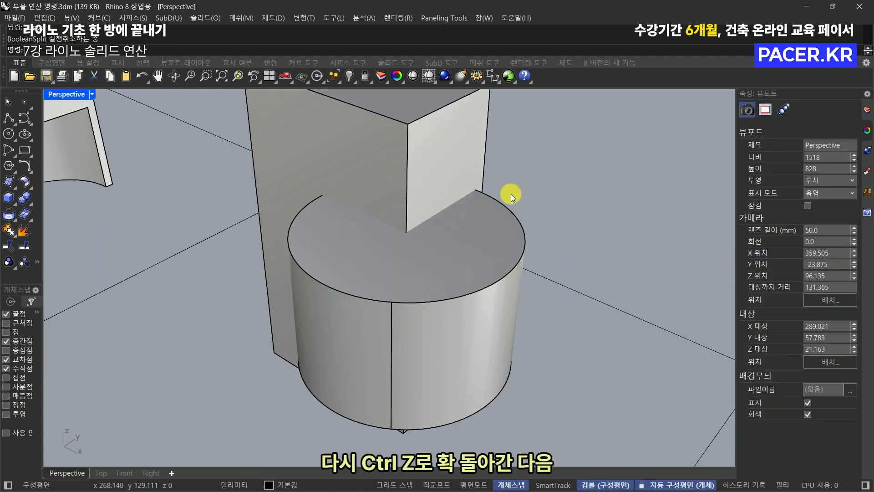
- In Ghosted display, split the cylinder with Boolean Split, using the tall box as the cutting object
{"action": "key", "text": "ctrl+alt+g"}
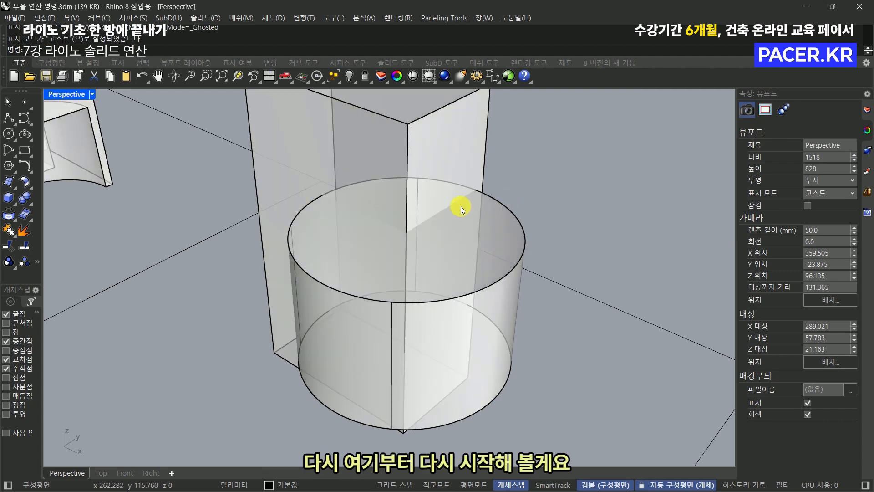
{"action": "right_click_drag", "start_coordinate": [429, 218], "coordinate": [491, 174]}
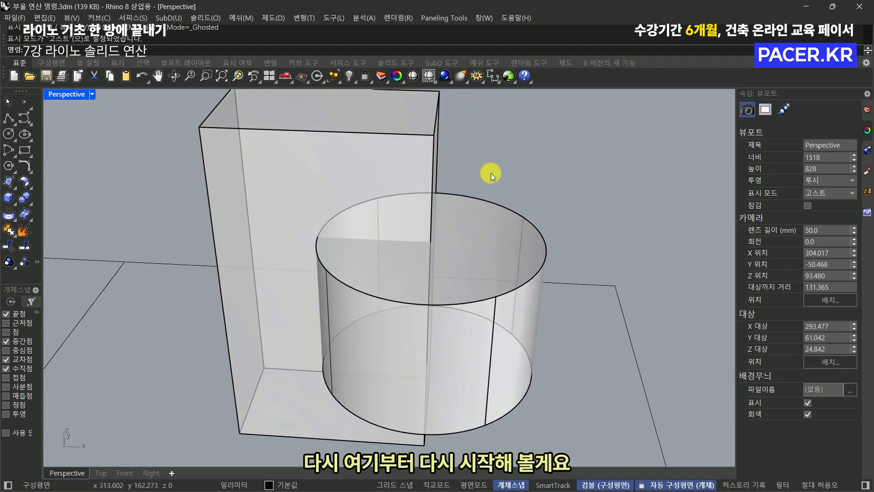
{"action": "right_click", "coordinate": [493, 170]}
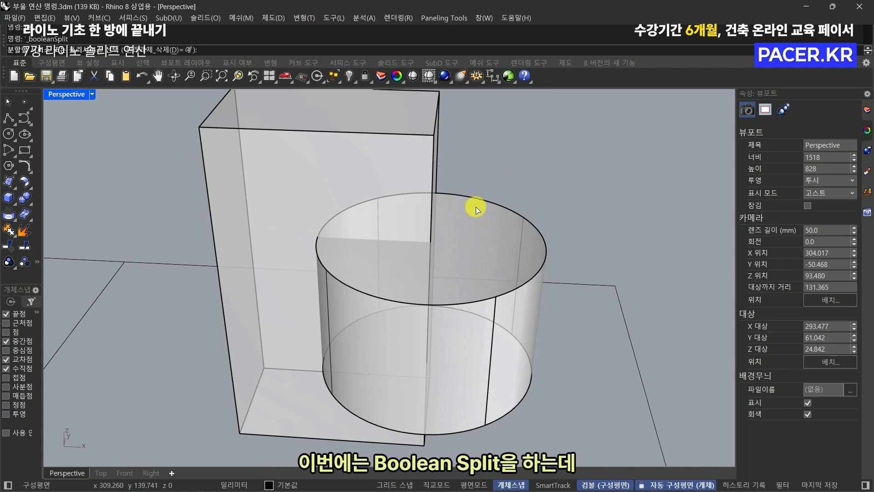
{"action": "left_click", "coordinate": [516, 250]}
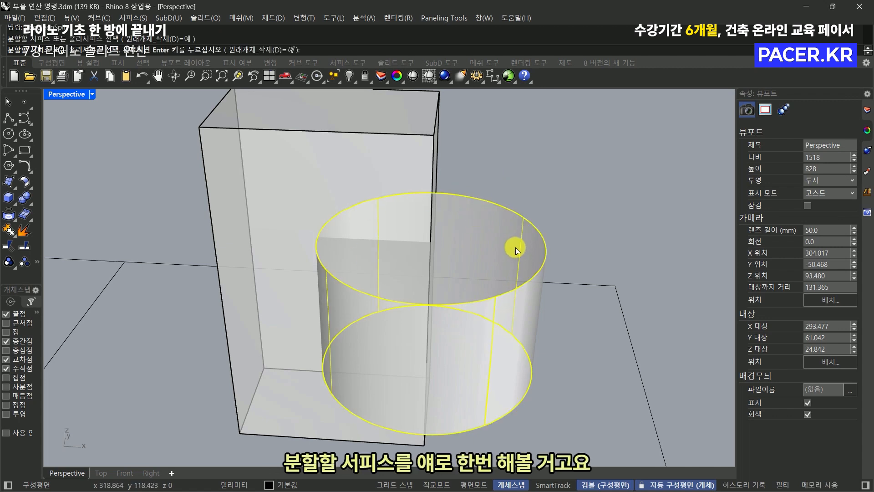
{"action": "key", "text": "Return"}
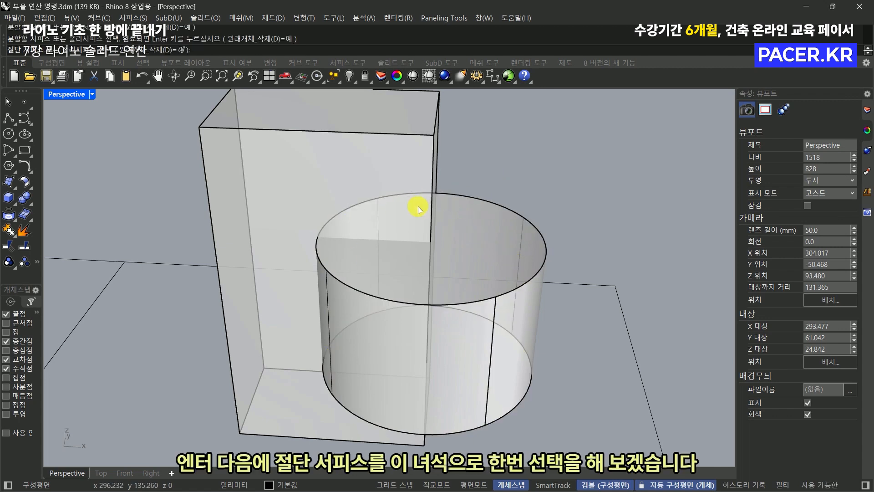
{"action": "left_click", "coordinate": [353, 161]}
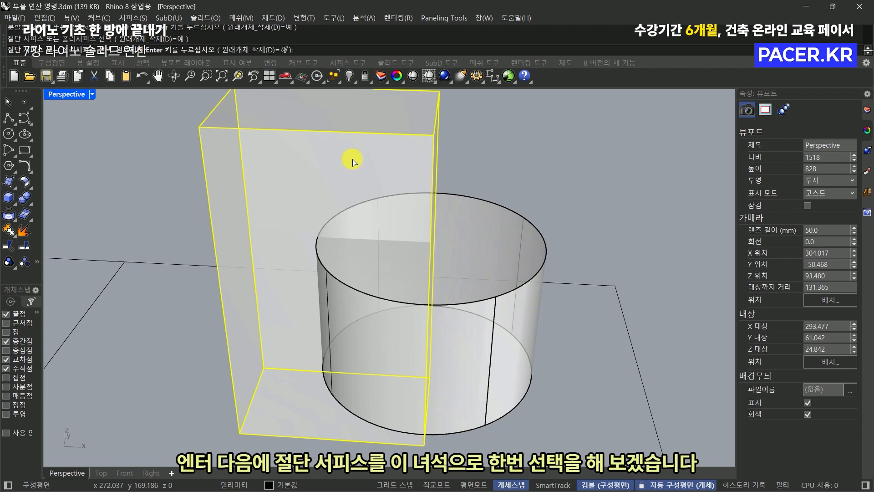
{"action": "key", "text": "Return"}
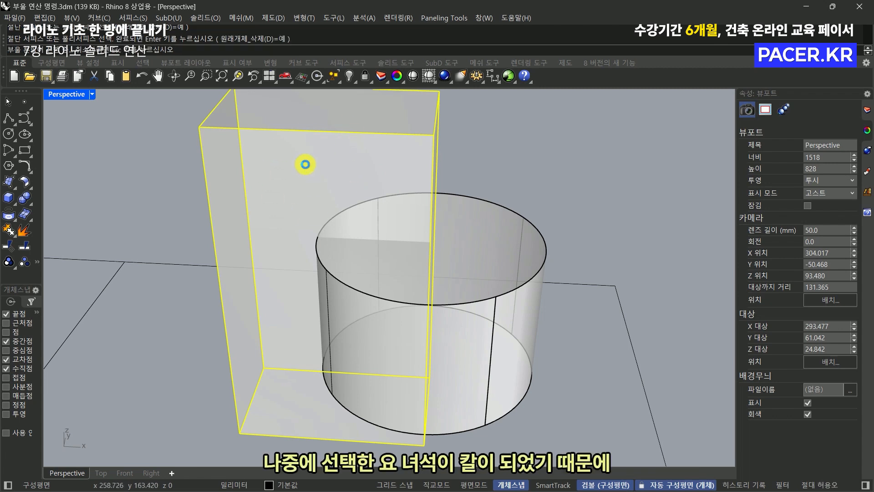
- Delete the piece split off the cylinder where it overlaps the tall box
{"action": "left_click", "coordinate": [300, 168]}
{"action": "left_click_drag", "start_coordinate": [152, 142], "coordinate": [456, 381]}
{"action": "key", "text": "Delete"}
- Switch to Shaded display and shift the notched cylinder and the tall box slightly apart
{"action": "mouse_move", "coordinate": [460, 318]}
{"action": "right_mouse_down"}
{"action": "mouse_move", "coordinate": [379, 290]}
{"action": "mouse_move", "coordinate": [321, 291]}
{"action": "right_mouse_up"}
{"action": "key", "text": "ctrl+alt+s"}
{"action": "left_click", "coordinate": [321, 291]}
{"action": "left_click_drag", "start_coordinate": [326, 290], "coordinate": [288, 295]}
{"action": "key", "text": "Escape"}
- Examine the notch cut into the cylinder and the corner where it meets the intact tall box
{"action": "mouse_move", "coordinate": [412, 253]}
{"action": "right_mouse_down"}
{"action": "mouse_move", "coordinate": [416, 277]}
{"action": "mouse_move", "coordinate": [451, 330]}
{"action": "mouse_move", "coordinate": [378, 246]}
{"action": "right_mouse_up"}
{"action": "left_click", "coordinate": [378, 244]}
{"action": "key", "text": "Escape"}
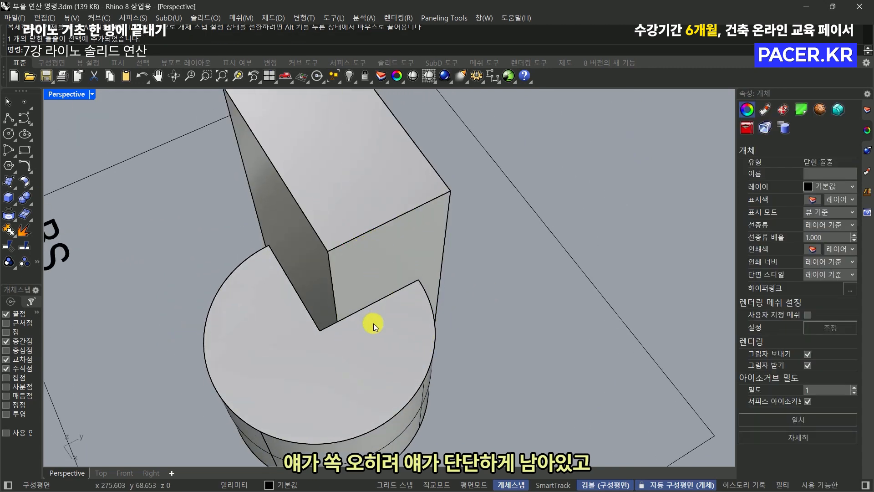
{"action": "right_click_drag", "start_coordinate": [448, 273], "coordinate": [452, 323]}
{"action": "left_click", "coordinate": [451, 322]}
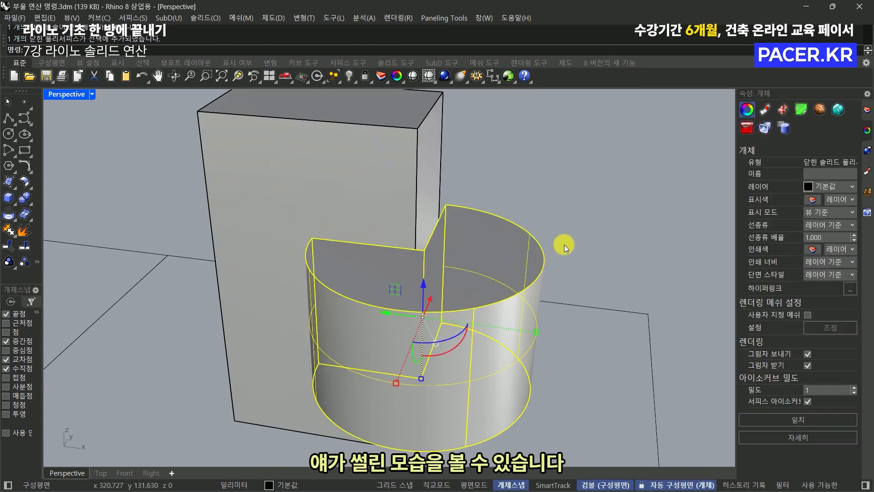
{"action": "key", "text": "Escape"}
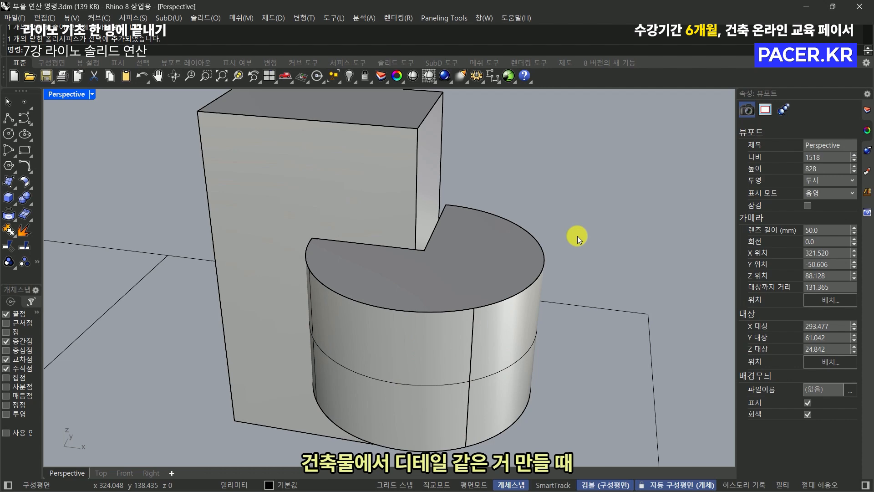
{"action": "scroll", "coordinate": [577, 236], "scroll_direction": "down", "scroll_amount": 2}
{"action": "right_click_drag", "start_coordinate": [577, 236], "coordinate": [536, 261]}
{"action": "scroll", "coordinate": [469, 272], "scroll_direction": "up", "scroll_amount": 4}
{"action": "right_click_drag", "start_coordinate": [469, 272], "coordinate": [364, 297]}
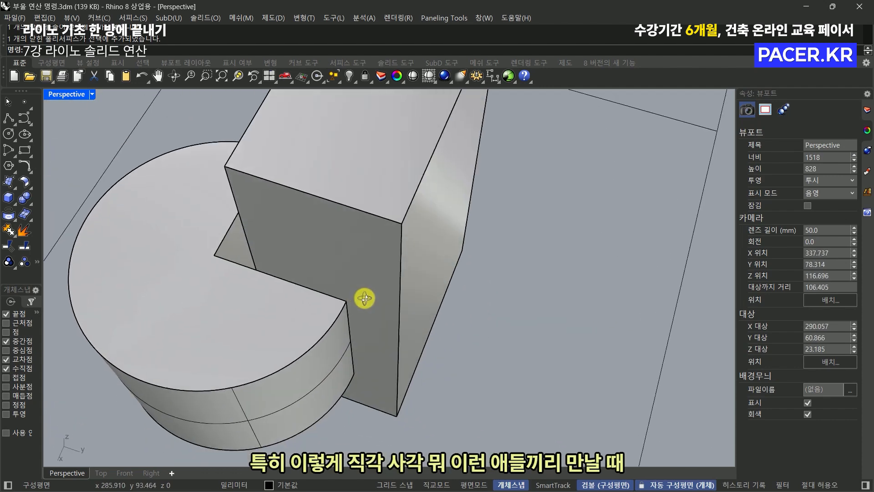
- Review the Boolean results of all three example groups: BU, AF; BD; and BS
{"action": "scroll", "coordinate": [222, 290], "scroll_direction": "down", "scroll_amount": 4}
{"action": "right_click_drag", "start_coordinate": [255, 280], "coordinate": [343, 273]}
{"action": "scroll", "coordinate": [345, 282], "scroll_direction": "down", "scroll_amount": 2}
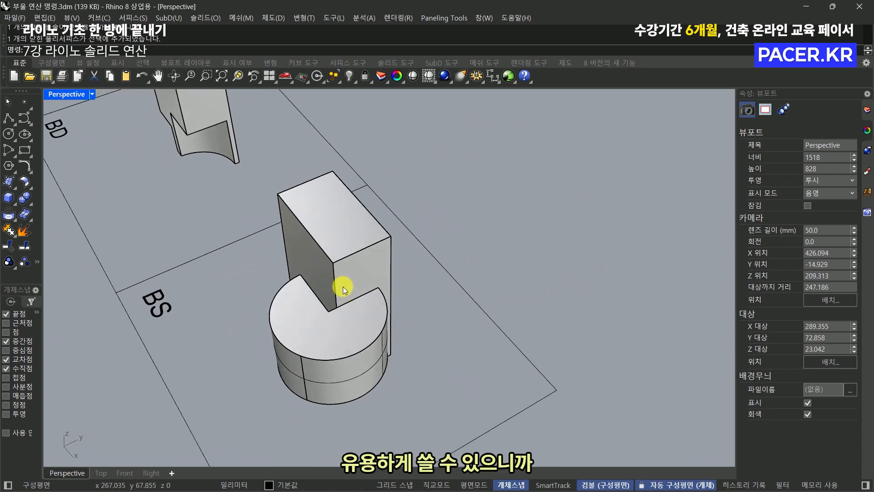
{"action": "scroll", "coordinate": [506, 275], "scroll_direction": "down", "scroll_amount": 4}
{"action": "scroll", "coordinate": [416, 268], "scroll_direction": "up", "scroll_amount": 3}
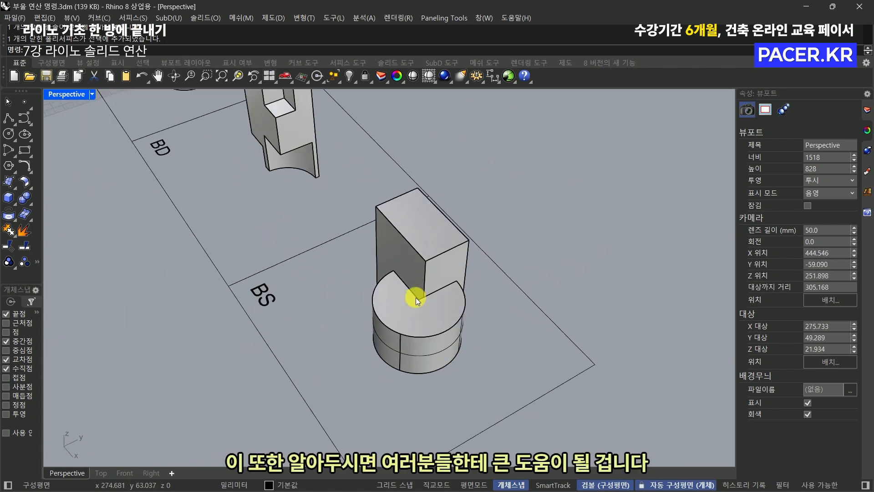
{"action": "right_click_drag", "start_coordinate": [416, 297], "coordinate": [444, 280]}
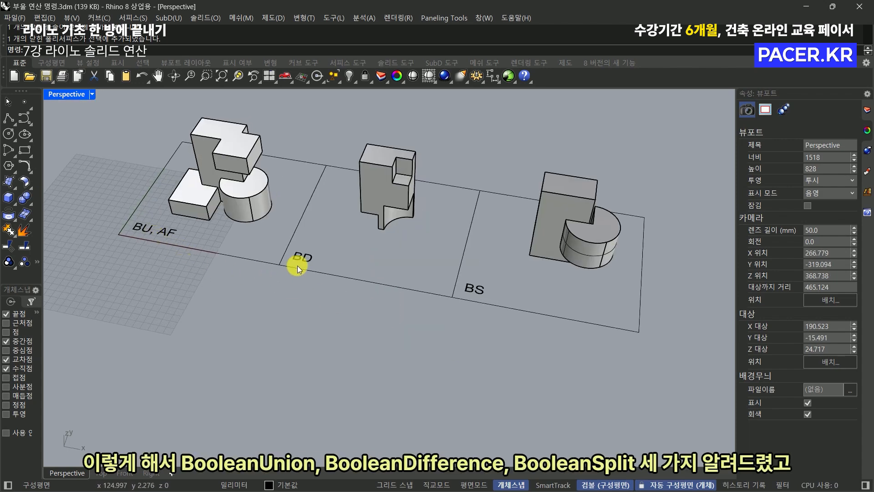
{"action": "left_click_drag", "start_coordinate": [154, 256], "coordinate": [188, 222]}
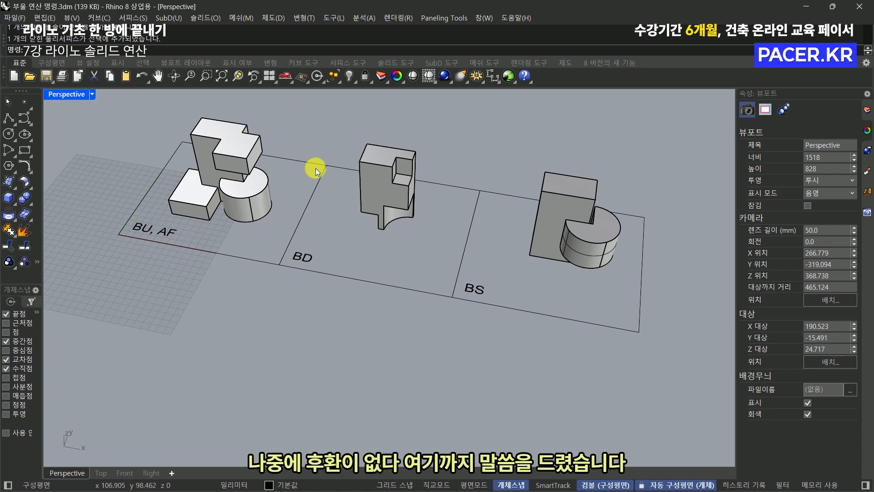
{"action": "key", "text": "Delete"}
- Draw a solid cylinder in front of the BU, AF group and tilt it sideways
{"action": "right_click_drag", "start_coordinate": [316, 165], "coordinate": [389, 210]}
{"action": "right_click", "coordinate": [390, 211]}
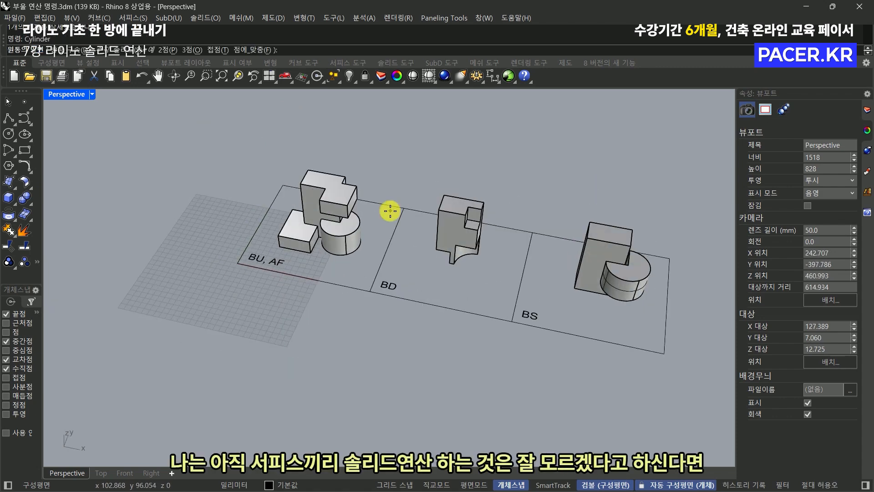
{"action": "left_click", "coordinate": [306, 374]}
{"action": "left_click", "coordinate": [321, 386]}
{"action": "left_click", "coordinate": [370, 337]}
{"action": "scroll", "coordinate": [293, 368], "scroll_direction": "up", "scroll_amount": 5}
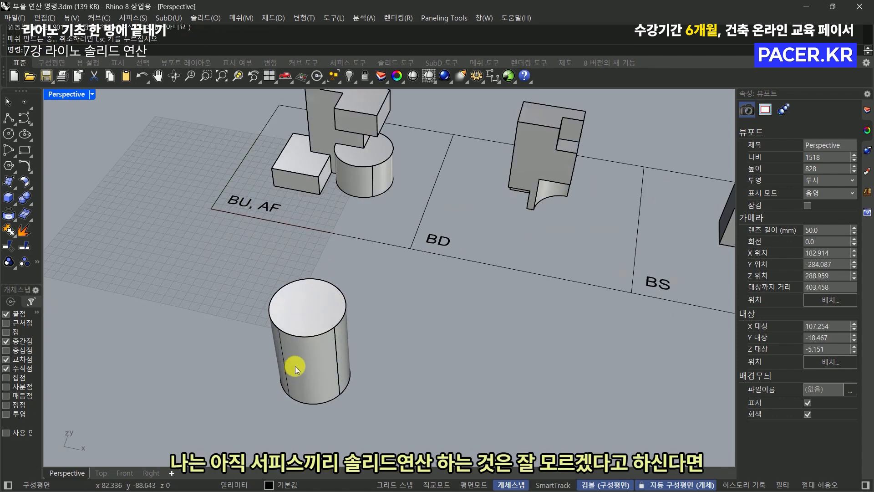
{"action": "left_click", "coordinate": [328, 332]}
{"action": "left_click_drag", "start_coordinate": [319, 319], "coordinate": [296, 280]}
{"action": "key", "text": "Escape"}
- Draw a box around the tilted cylinder's base, extending about 41 mm downward
{"action": "type", "text": "box"}
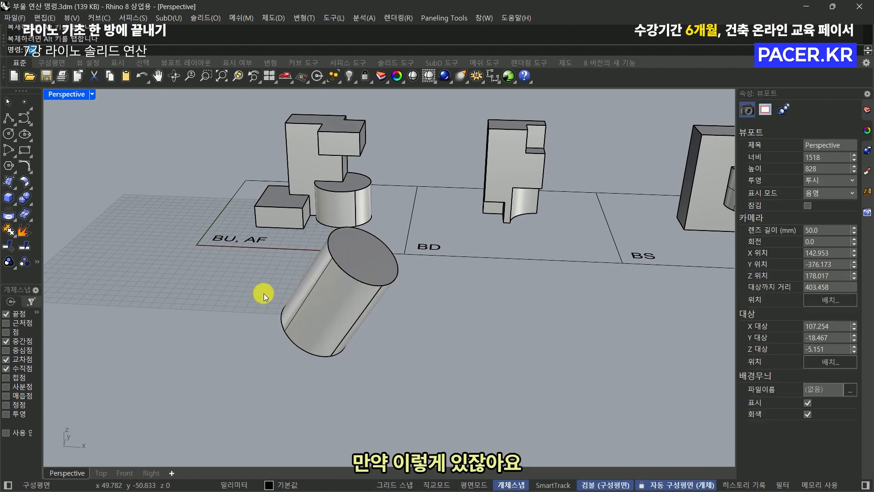
{"action": "key", "text": "Return"}
{"action": "left_click", "coordinate": [268, 285]}
{"action": "left_click", "coordinate": [402, 356]}
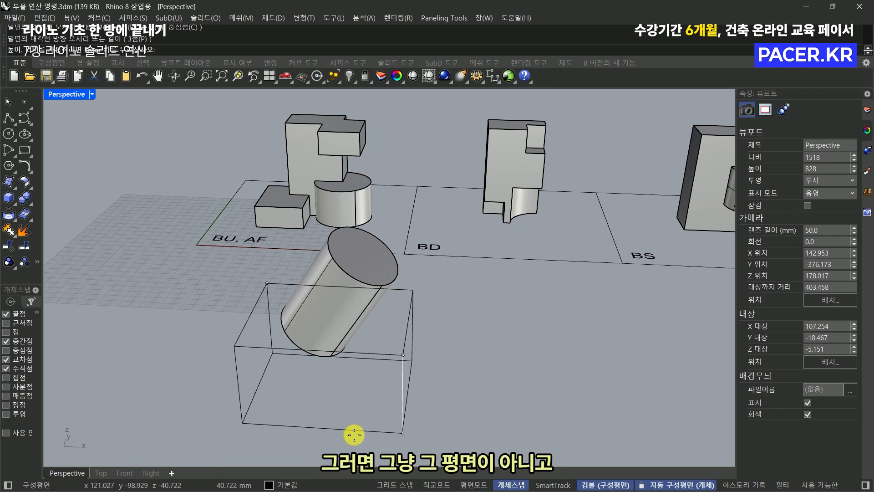
{"action": "left_click", "coordinate": [353, 431]}
- Move the tilted cylinder down so that its lower end sinks into the box
{"action": "left_click", "coordinate": [348, 313]}
{"action": "left_click_drag", "start_coordinate": [347, 279], "coordinate": [330, 304]}
{"action": "left_click", "coordinate": [464, 313]}
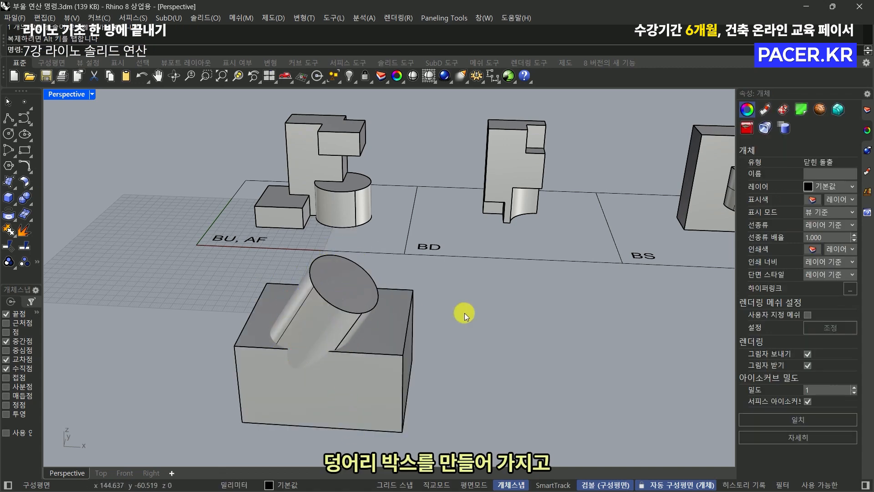
{"action": "left_click_drag", "start_coordinate": [399, 341], "coordinate": [372, 363]}
{"action": "left_click", "coordinate": [388, 364]}
{"action": "right_click_drag", "start_coordinate": [389, 365], "coordinate": [334, 351]}
- Subtract the box from the tilted cylinder using Boolean Difference, and select the remaining piece
{"action": "type", "text": "bd"}
{"action": "key", "text": "Return"}
{"action": "left_click", "coordinate": [324, 291]}
{"action": "key", "text": "Return"}
{"action": "left_click", "coordinate": [334, 361]}
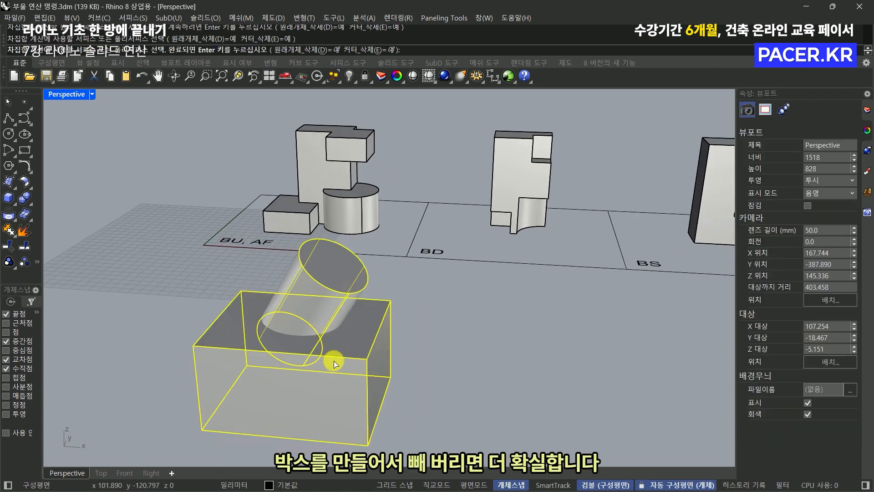
{"action": "key", "text": "Return"}
{"action": "left_click", "coordinate": [353, 287]}
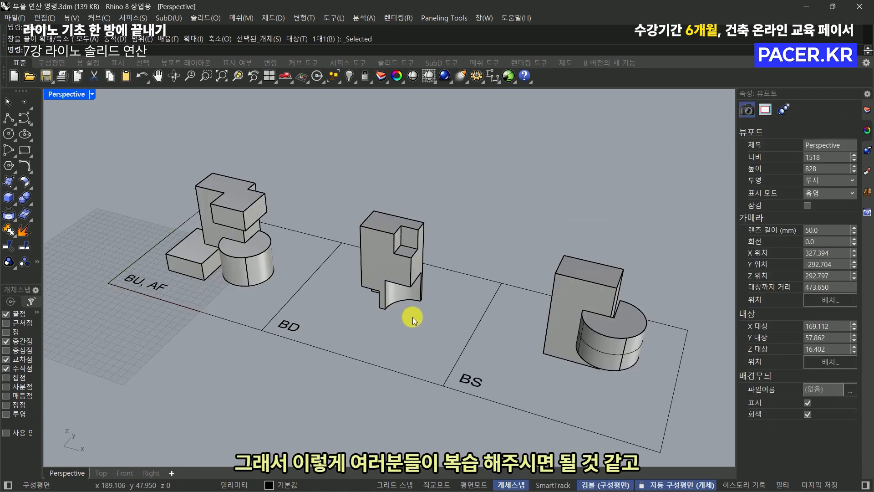
{"action": "right_click_drag", "start_coordinate": [413, 317], "coordinate": [400, 291]}
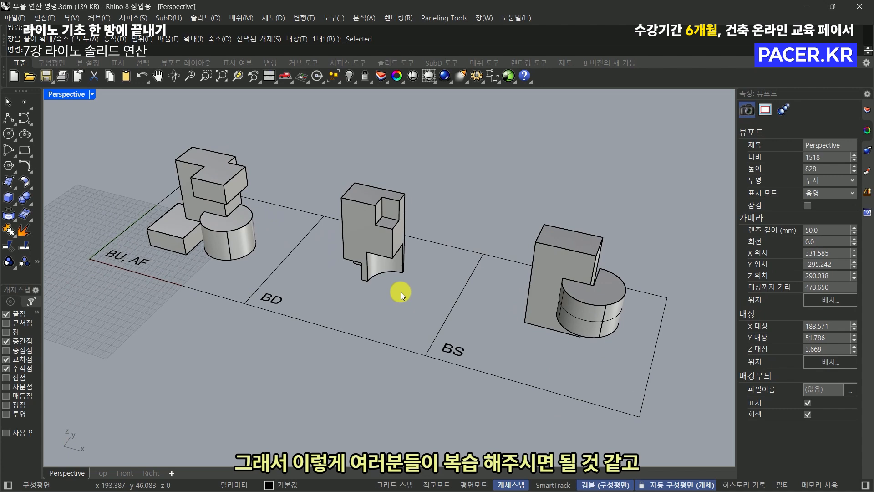
{"action": "right_click_drag", "start_coordinate": [397, 288], "coordinate": [403, 285]}
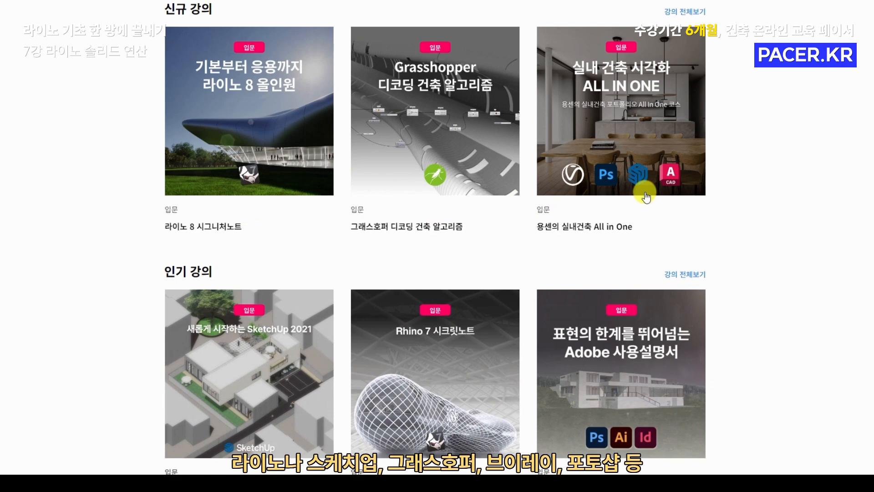
- Look through the PACER website's home page, from the new and popular courses to the modelling resources and the event section
{"action": "scroll", "coordinate": [750, 223], "scroll_direction": "down", "scroll_amount": 1}
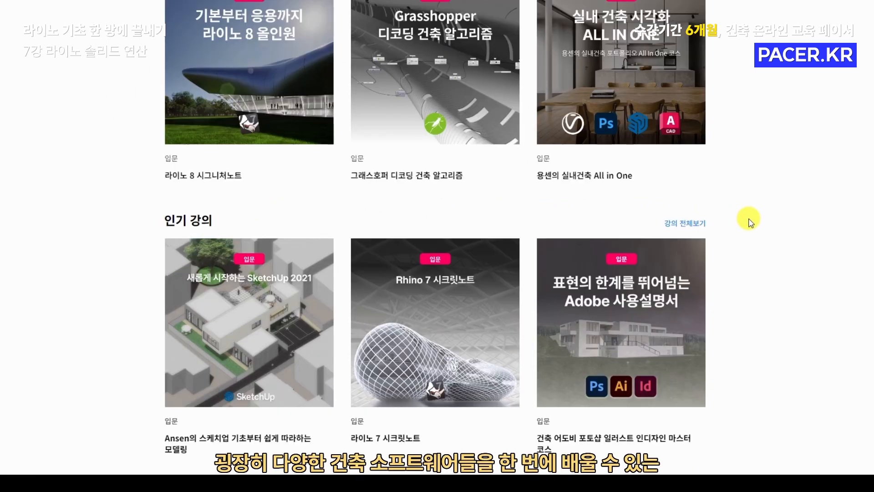
{"action": "scroll", "coordinate": [750, 223], "scroll_direction": "down", "scroll_amount": 1}
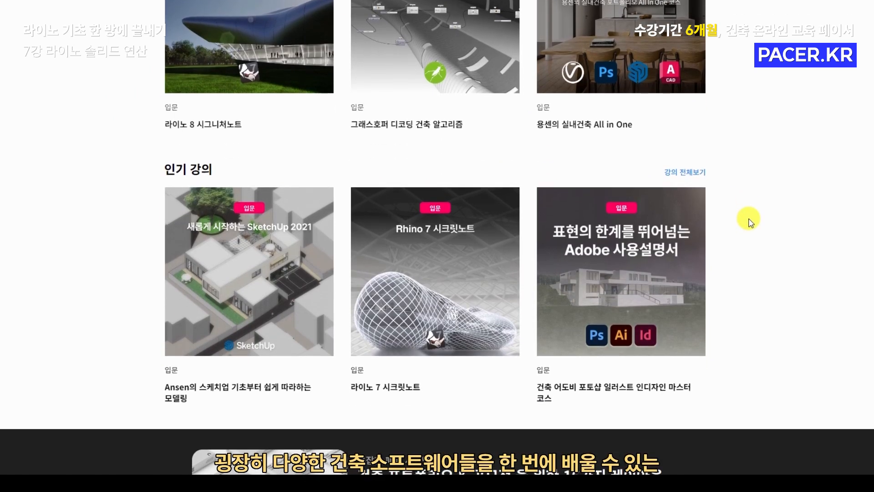
{"action": "scroll", "coordinate": [750, 220], "scroll_direction": "down", "scroll_amount": 5}
{"action": "scroll", "coordinate": [749, 219], "scroll_direction": "up", "scroll_amount": 4}
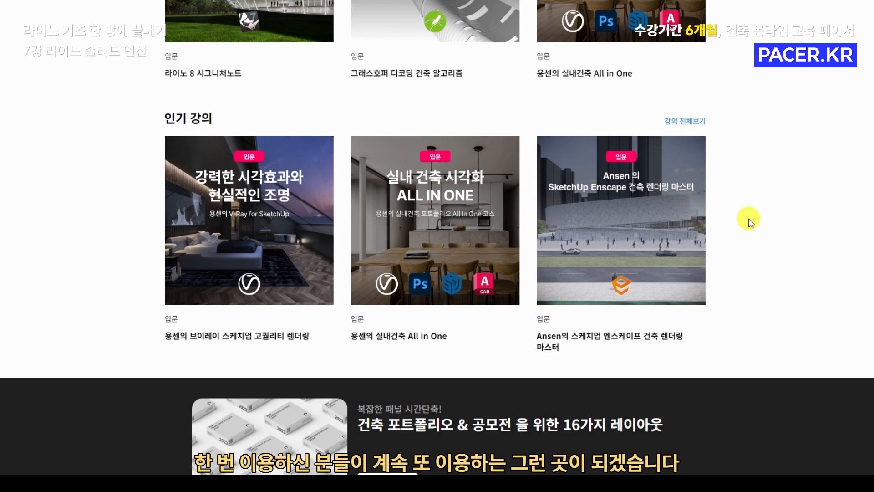
{"action": "scroll", "coordinate": [749, 221], "scroll_direction": "down", "scroll_amount": 10}
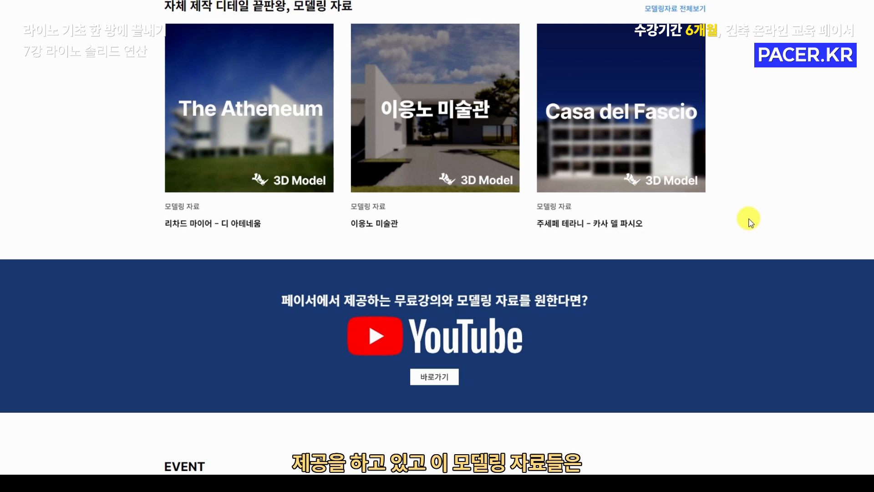
{"action": "scroll", "coordinate": [274, 228], "scroll_direction": "down", "scroll_amount": 1}
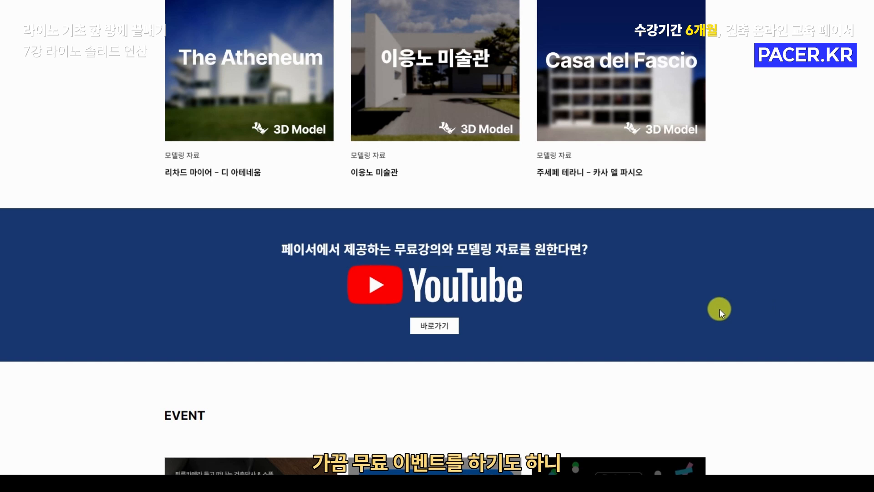
{"action": "scroll", "coordinate": [772, 287], "scroll_direction": "down", "scroll_amount": 1}
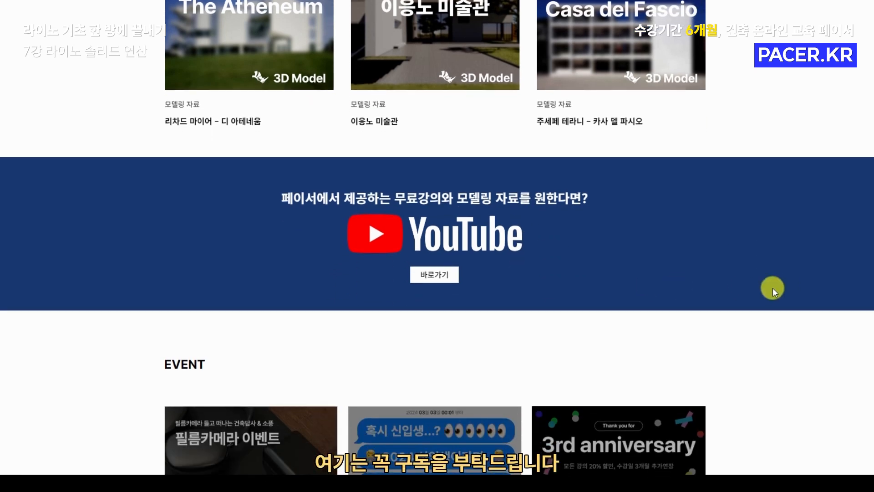